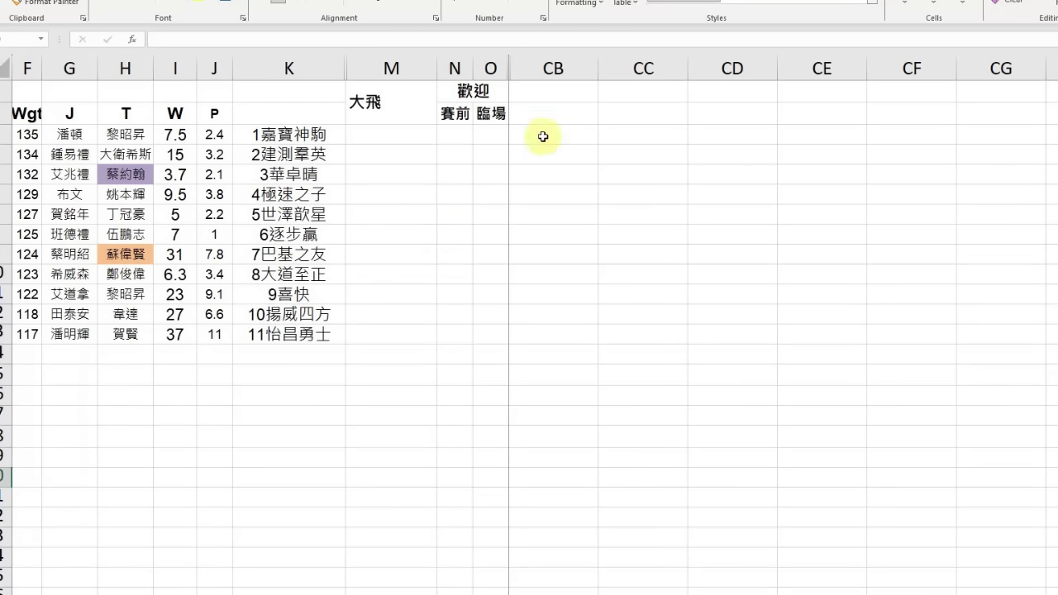
Fill in the 賽前 column with 1 for horse 4 and 2 for horses 5 and 8.
{"action": "left_click", "coordinate": [453, 194]}
{"action": "type", "text": "1"}
{"action": "key", "text": "Return"}
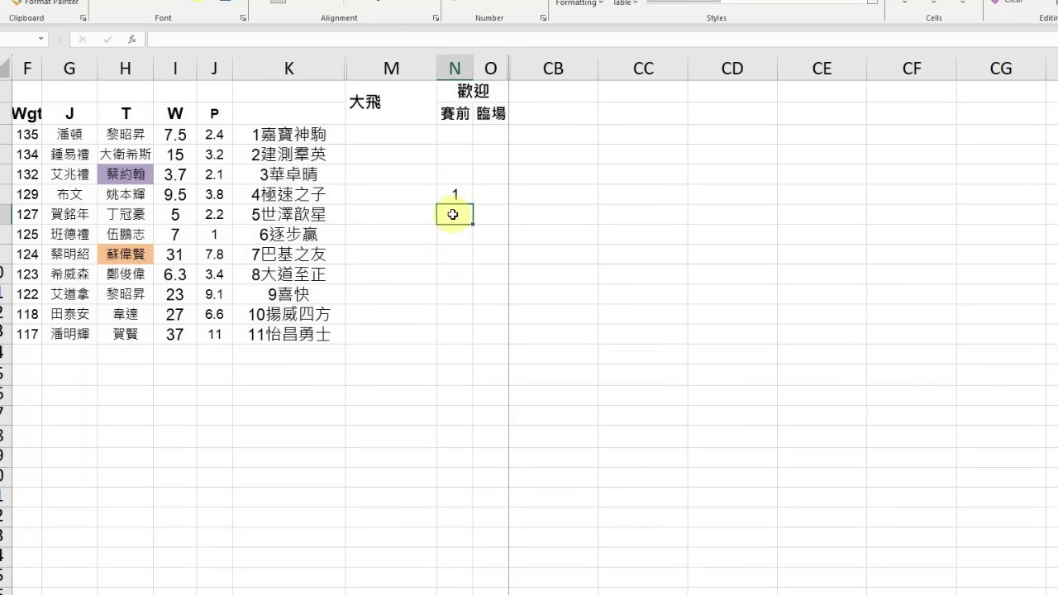
{"action": "type", "text": "2"}
{"action": "key", "text": "Return"}
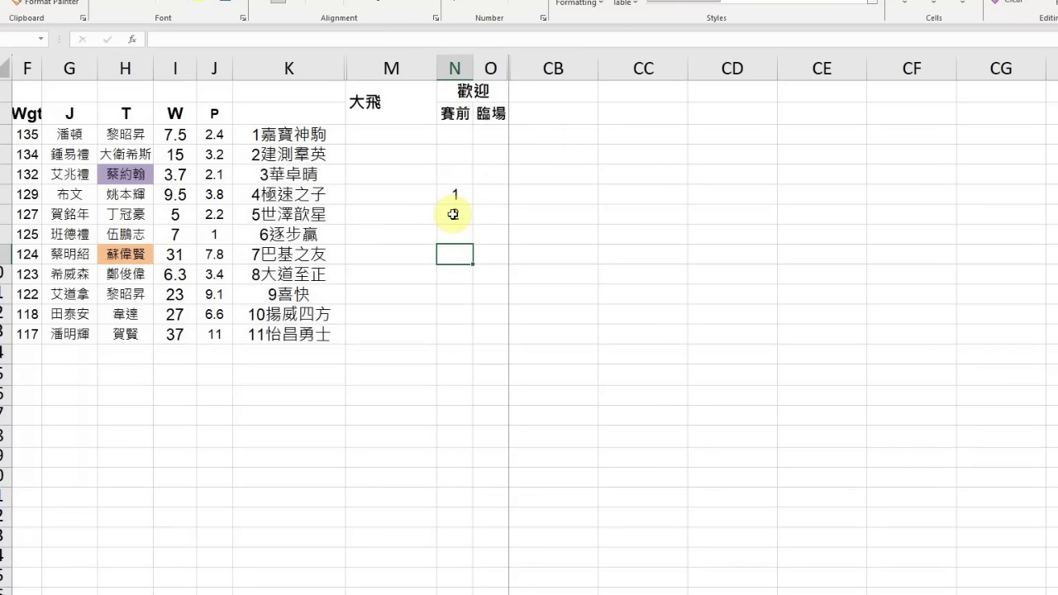
{"action": "key", "text": "Down"}
{"action": "type", "text": "2"}
{"action": "key", "text": "Return"}
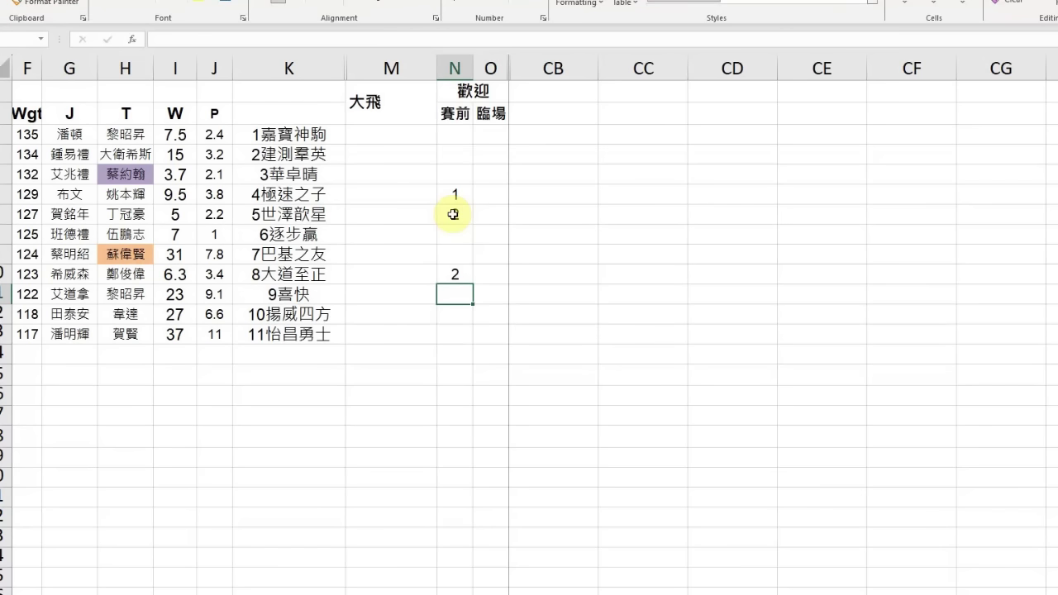
Enter the 大飛 note "Double to 1" for horse 5 on the 11-runner race sheet.
{"action": "left_click", "coordinate": [453, 214]}
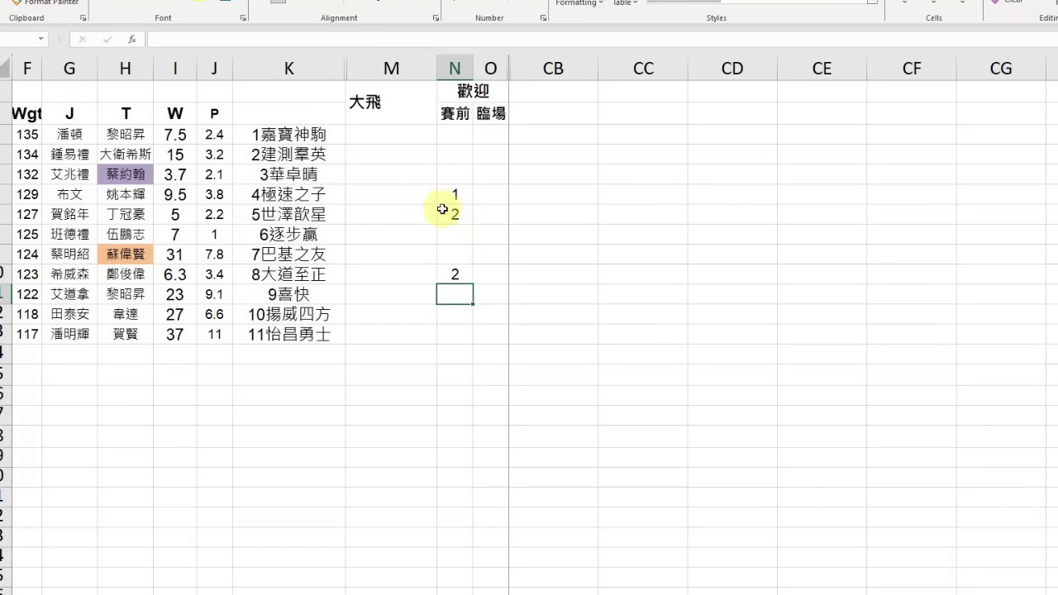
{"action": "left_click", "coordinate": [570, 592]}
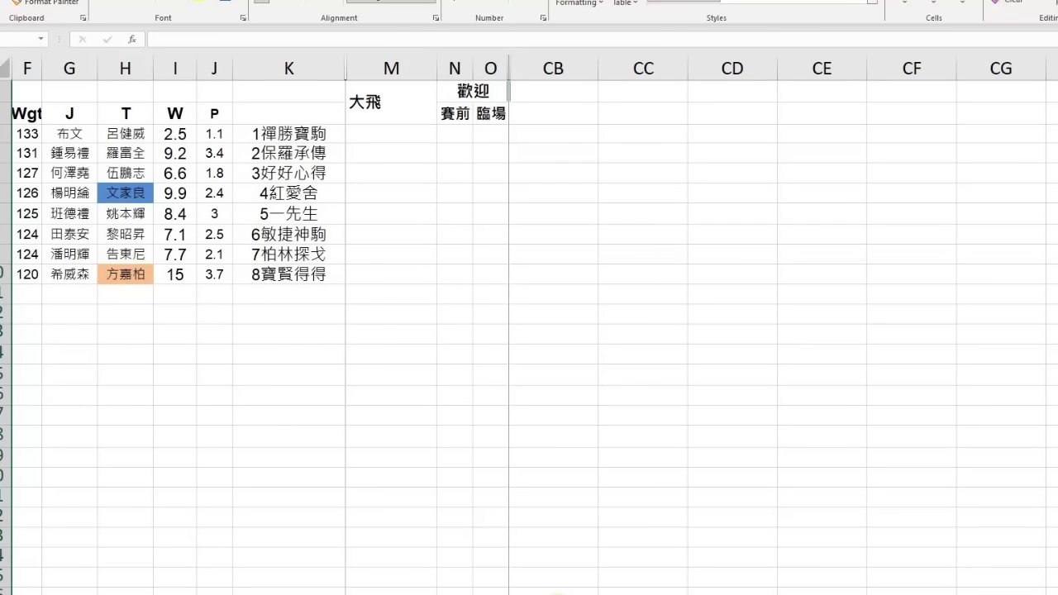
{"action": "left_click", "coordinate": [557, 592]}
{"action": "left_click", "coordinate": [372, 216]}
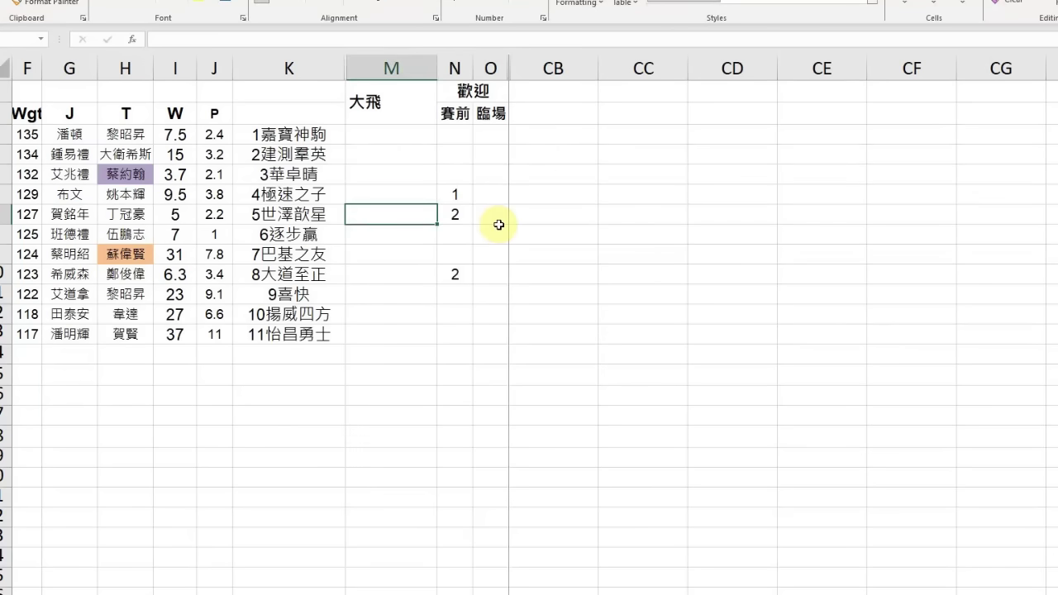
{"action": "type", "text": "Double to 1"}
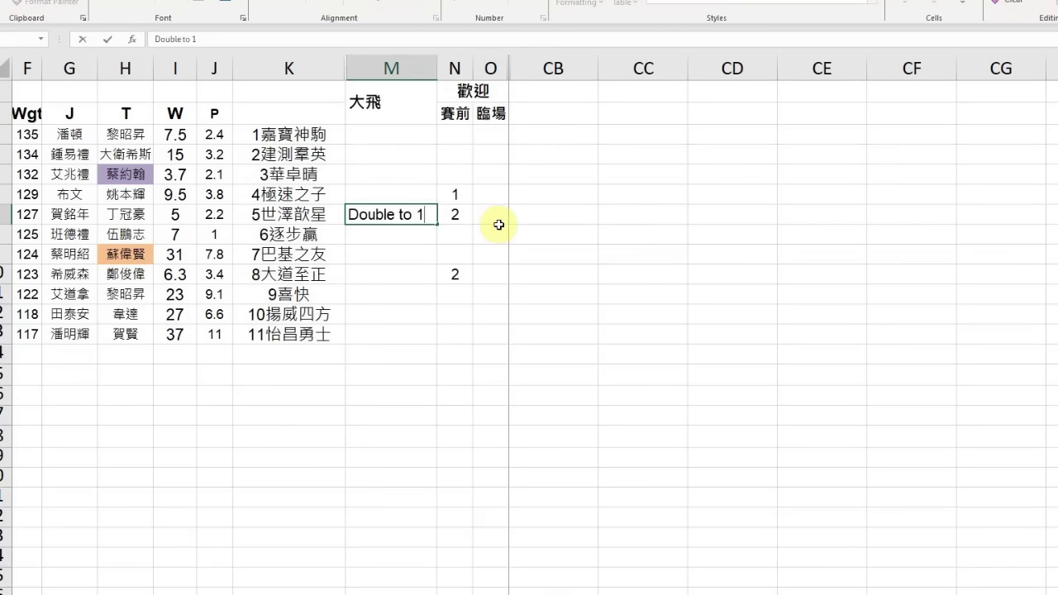
{"action": "key", "text": "Return"}
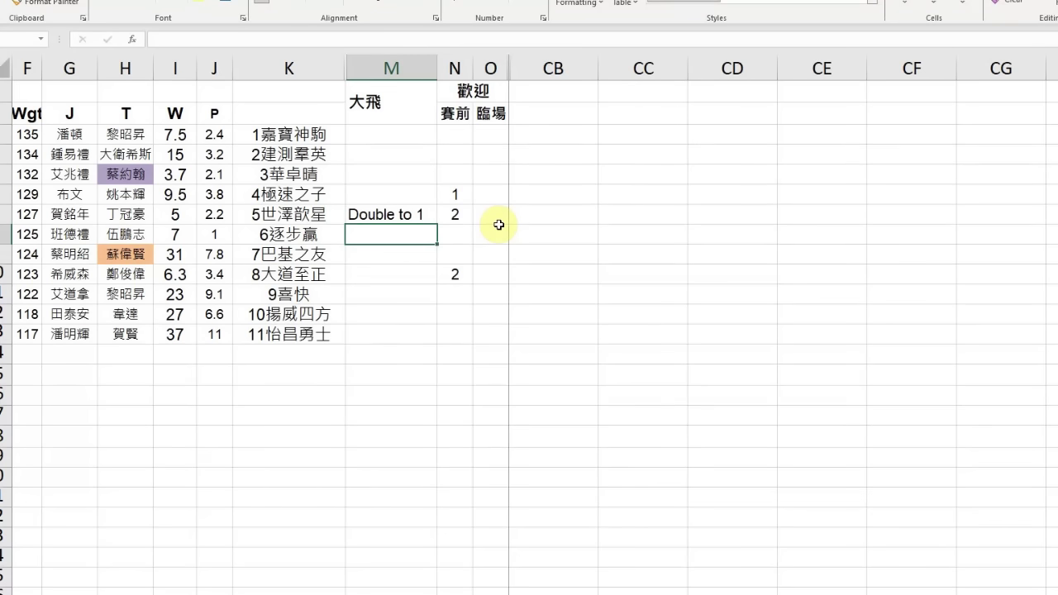
Append "5 WP" to the end of horse 5's 大飛 note.
{"action": "key", "text": "Up"}
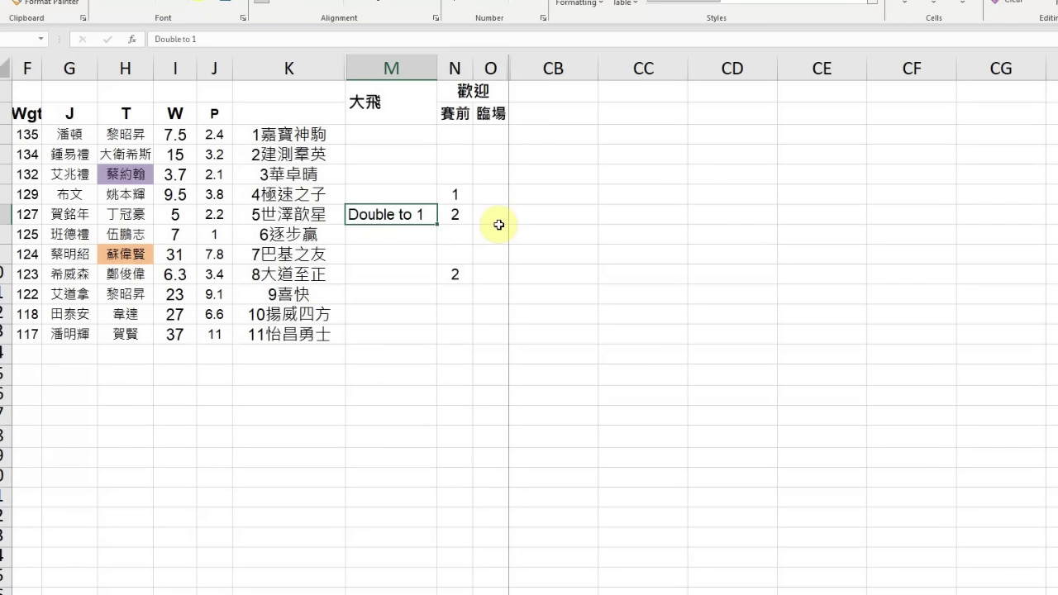
{"action": "left_click", "coordinate": [208, 37]}
{"action": "type", "text": "5"}
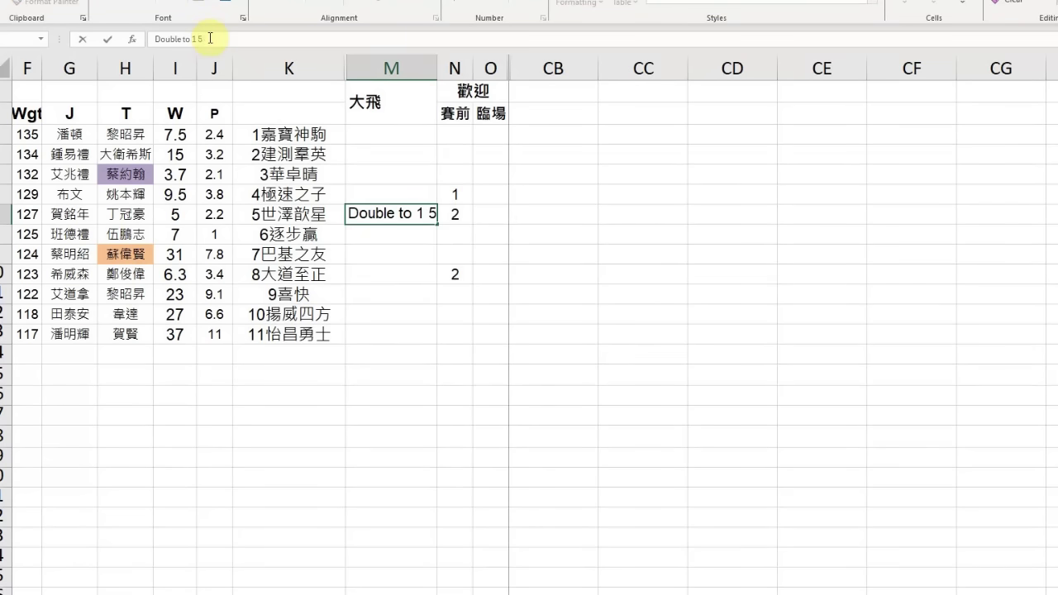
{"action": "type", "text": "wpp"}
{"action": "key", "text": "BackSpace"}
{"action": "key", "text": "BackSpace"}
{"action": "key", "text": "BackSpace"}
{"action": "key", "text": "Return"}
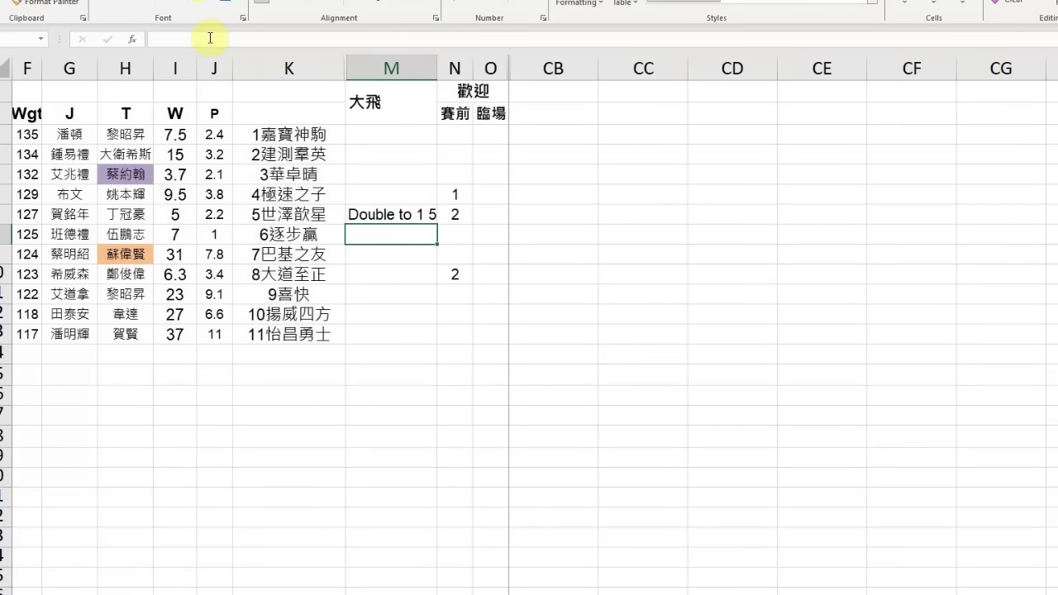
Enter the 大飛 notes "6 WP" for horse 6 and "3/4 Q" for horse 3.
{"action": "type", "text": "6 WP"}
{"action": "key", "text": "Return"}
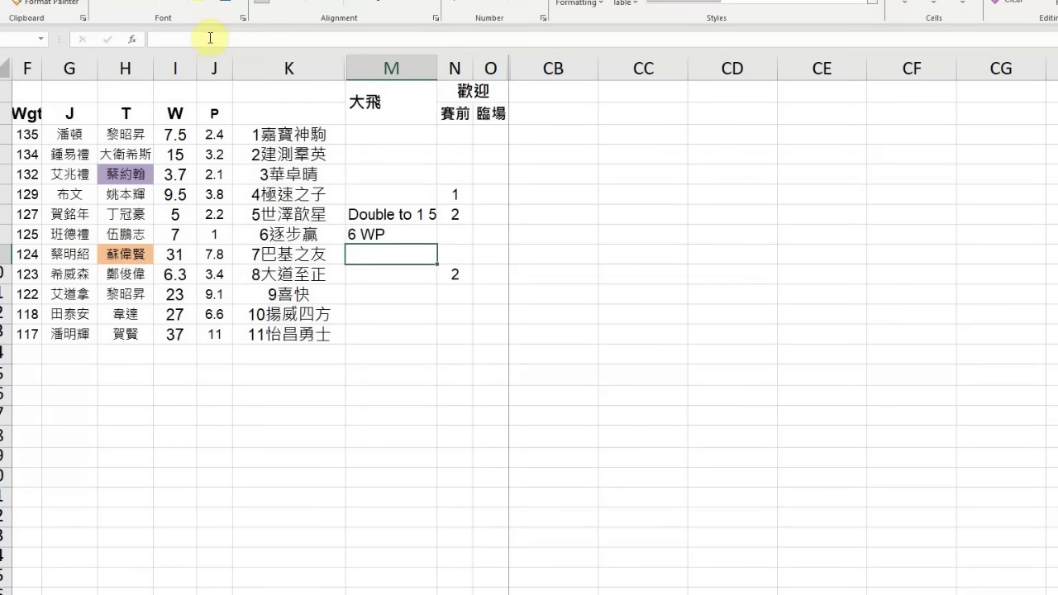
{"action": "key", "text": "Up"}
{"action": "key", "text": "Up"}
{"action": "key", "text": "Up"}
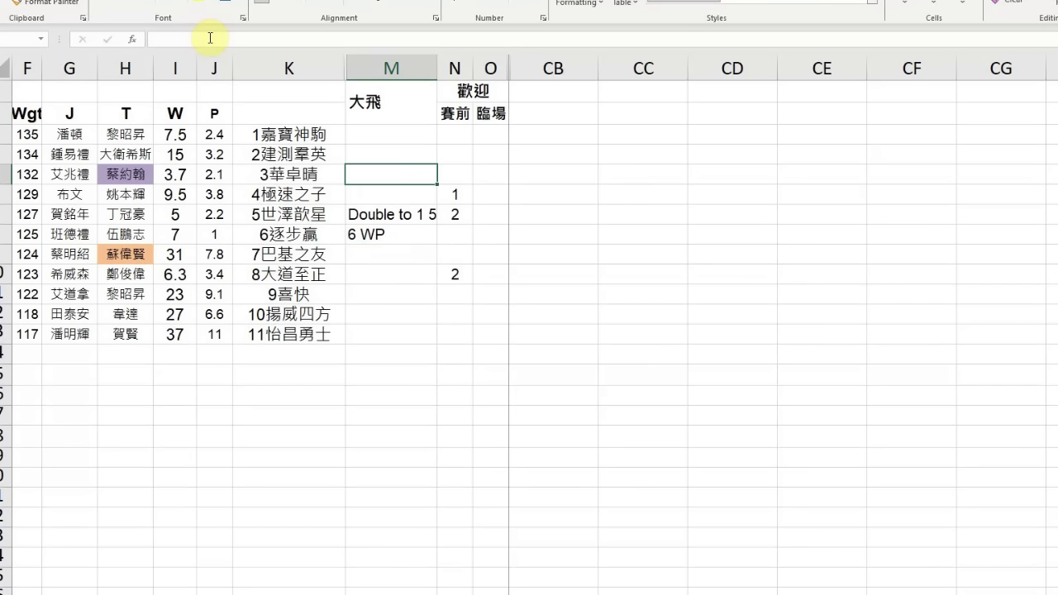
{"action": "type", "text": "3/4 Q"}
{"action": "key", "text": "Return"}
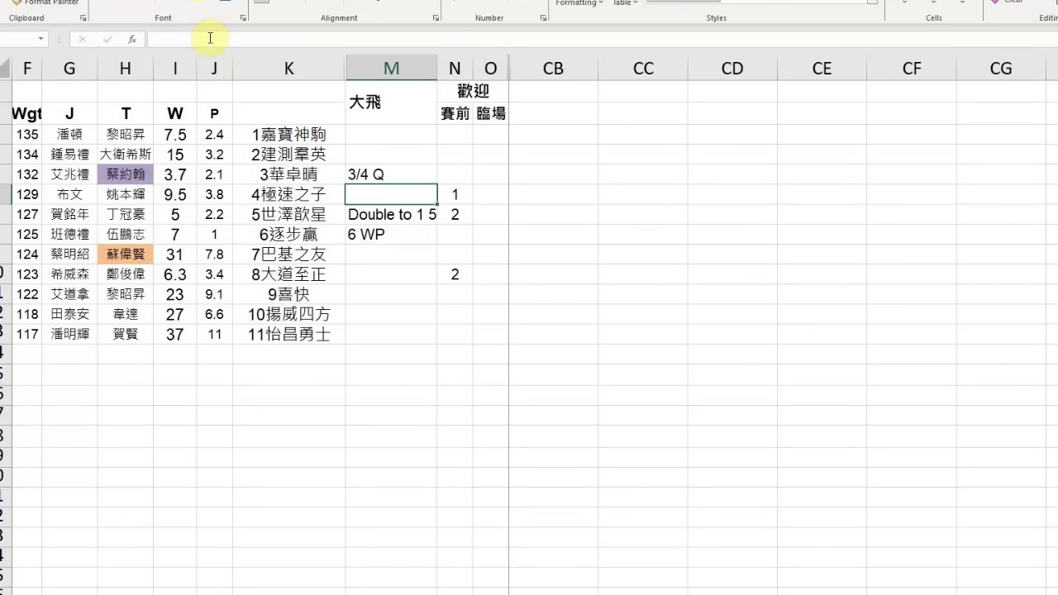
Copy horse 3's "3/4 Q" note into the 大飛 cell of horse 4.
{"action": "key", "text": "Up"}
{"action": "key", "text": "ctrl+c"}
{"action": "key", "text": "Down"}
{"action": "key", "text": "ctrl+v"}
{"action": "key", "text": "Escape"}
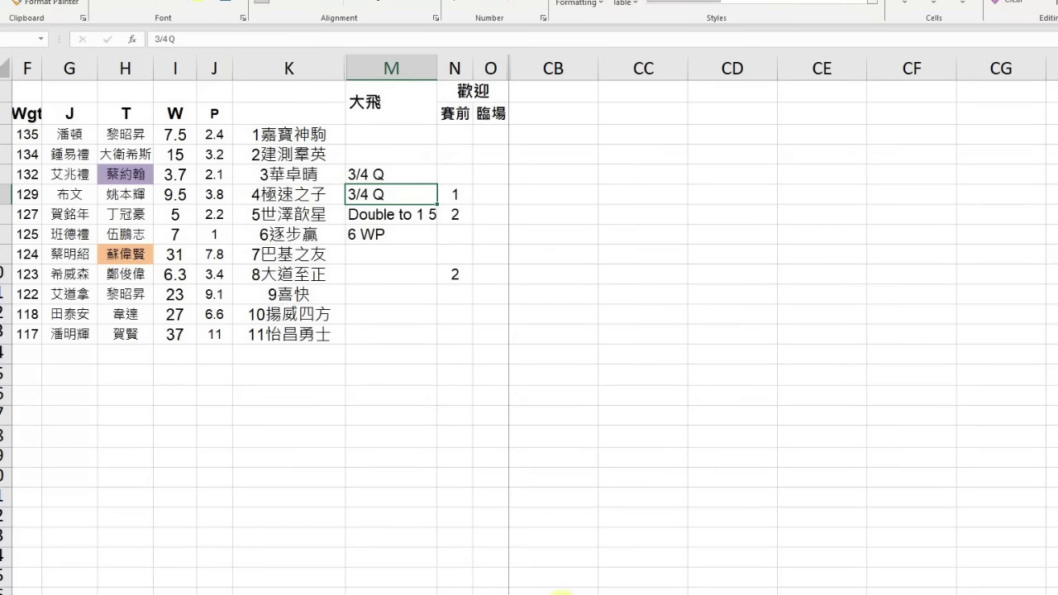
Reorder horse 5's 大飛 note so that it reads "5 WP; Double to 1".
{"action": "left_click", "coordinate": [423, 214]}
{"action": "double_click", "coordinate": [423, 214]}
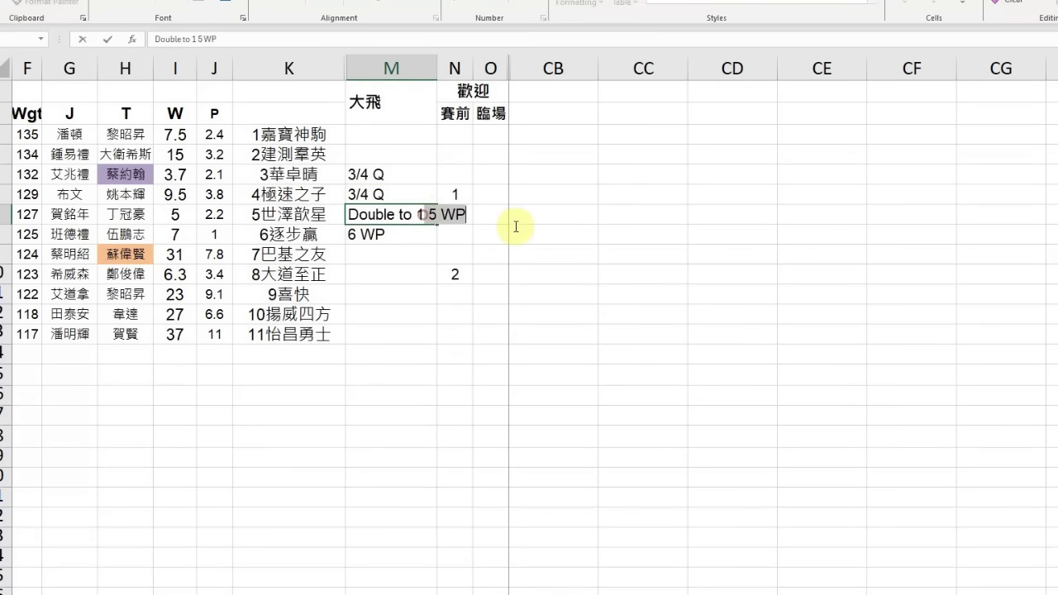
{"action": "key", "text": "super"}
{"action": "left_click", "coordinate": [430, 207]}
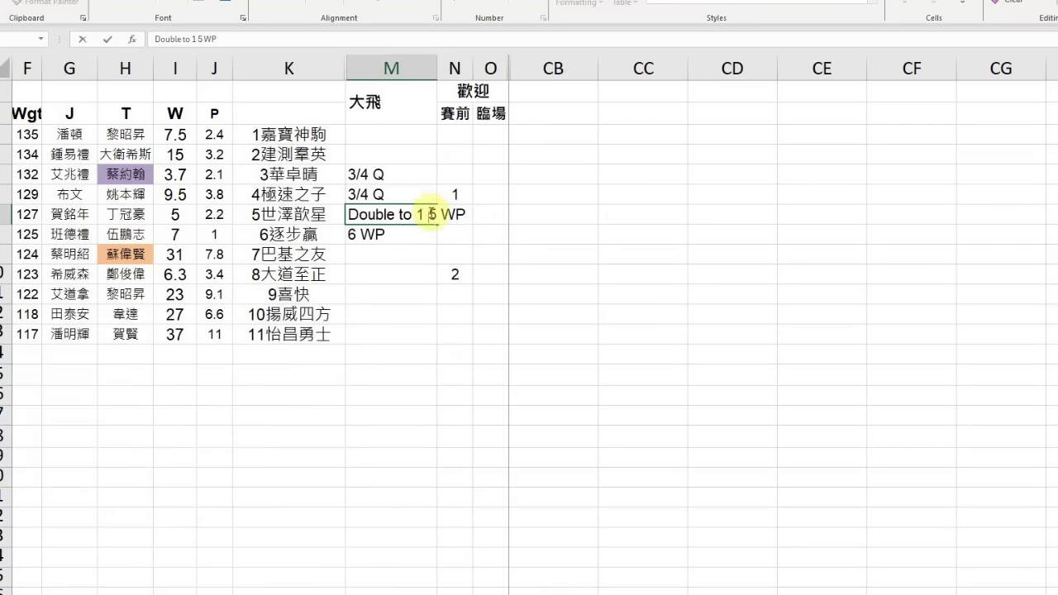
{"action": "key", "text": "shift+End"}
{"action": "key", "text": "Delete"}
{"action": "key", "text": "Home"}
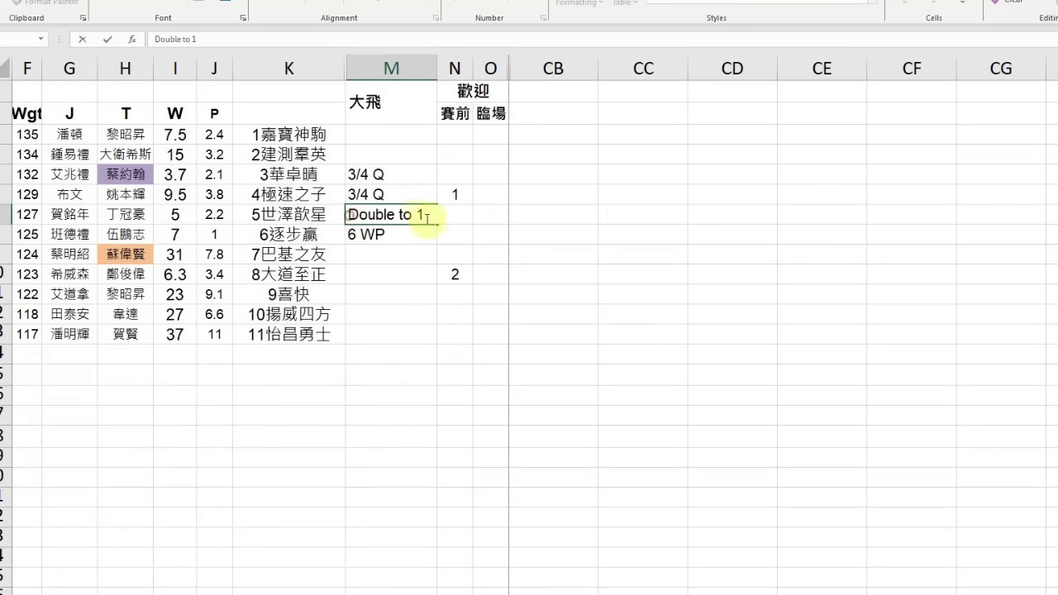
{"action": "type", "text": "5 WP;"}
{"action": "key", "text": "Return"}
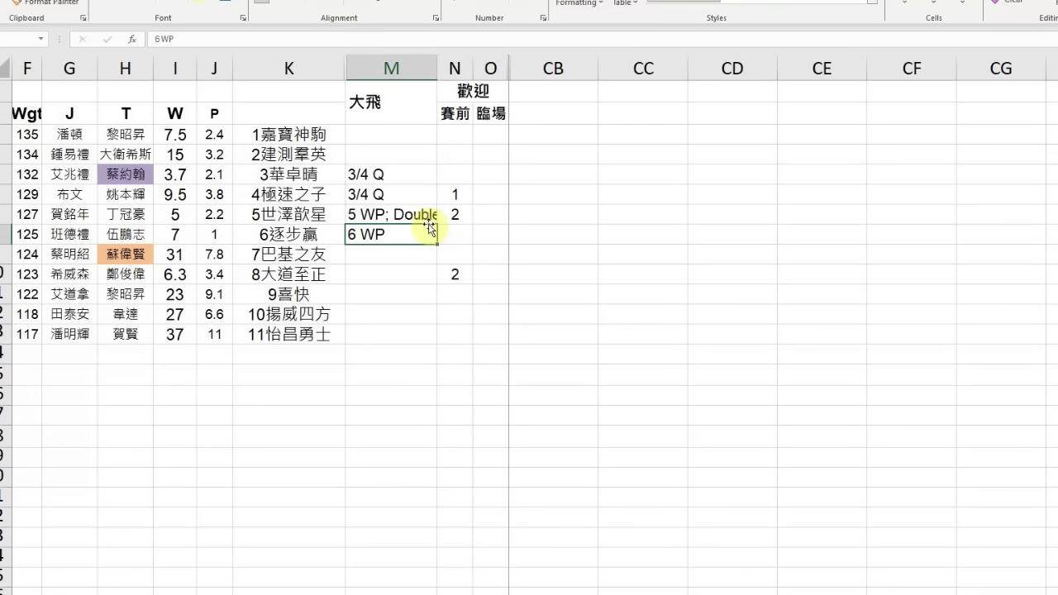
On the eight-runner race sheet, enter 1 in the 賽前 column for horses 2 and 6.
{"action": "left_click", "coordinate": [578, 591]}
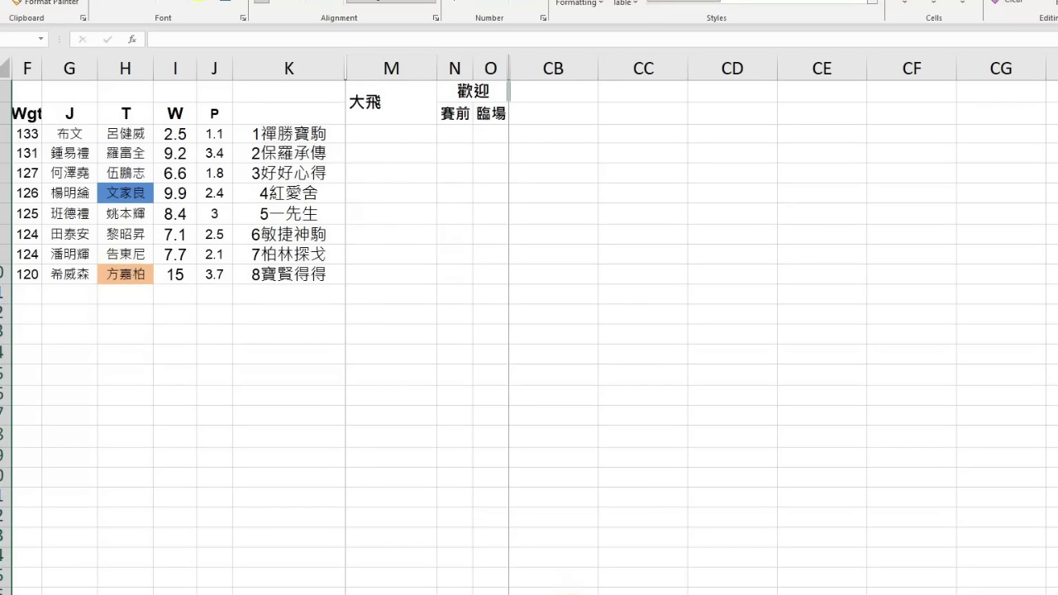
{"action": "left_click", "coordinate": [461, 152]}
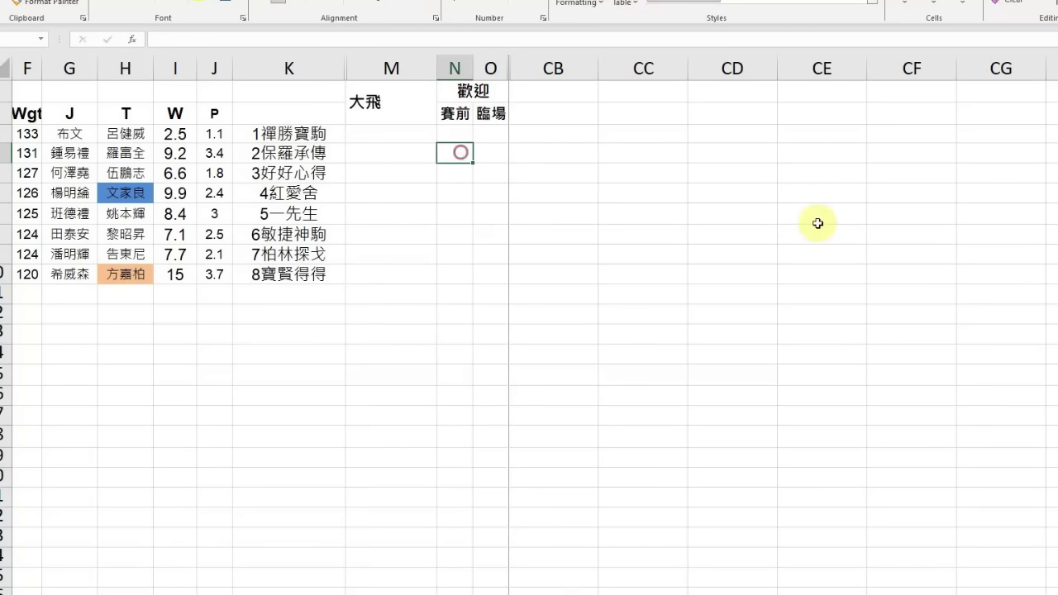
{"action": "type", "text": "1"}
{"action": "key", "text": "Return"}
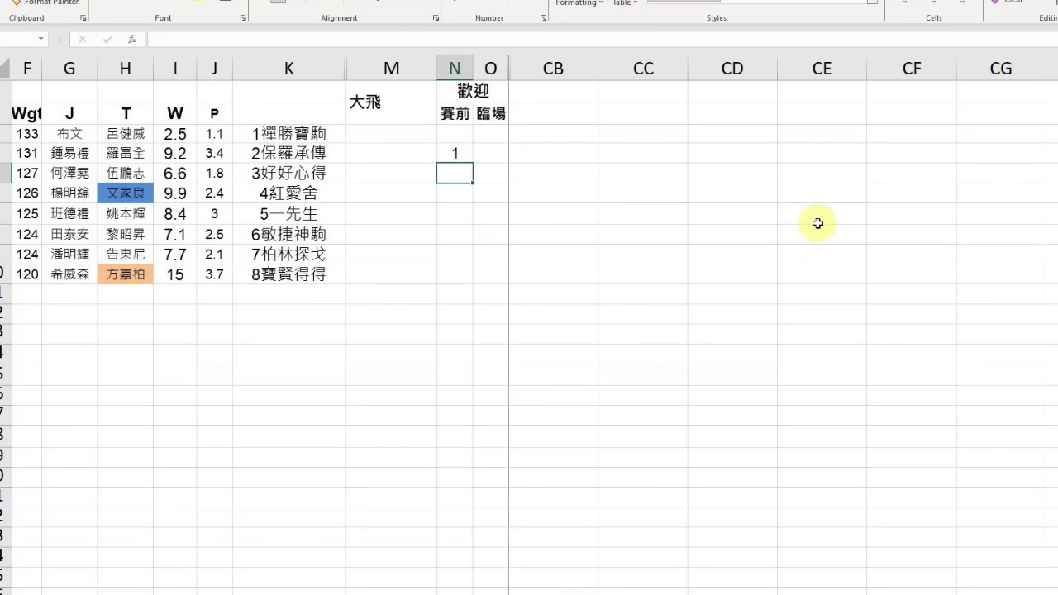
{"action": "key", "text": "Down"}
{"action": "key", "text": "Down"}
{"action": "key", "text": "Down"}
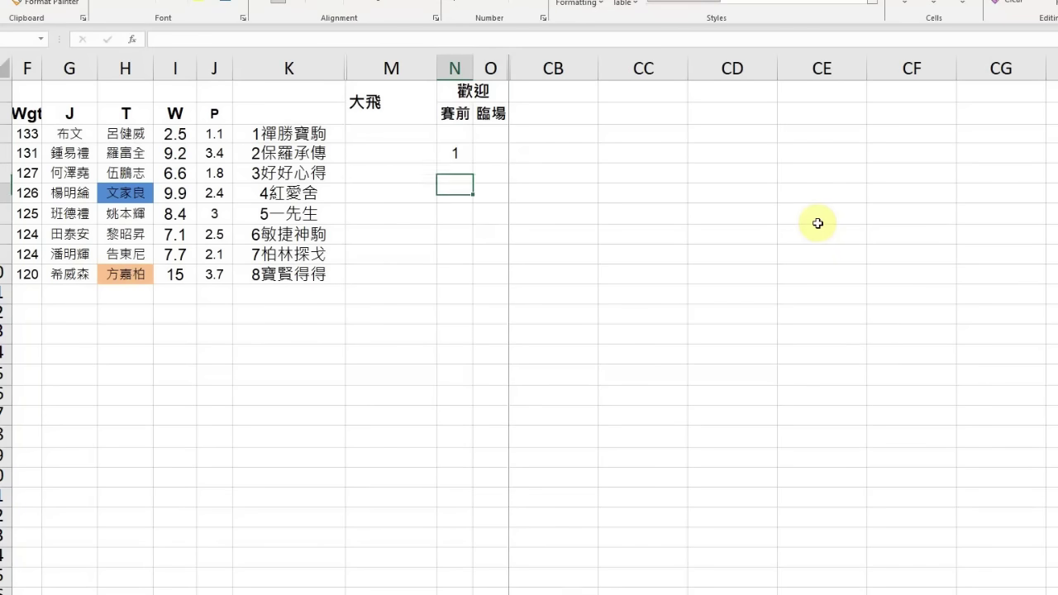
{"action": "type", "text": "1"}
{"action": "key", "text": "Return"}
Enter 2 in the 賽前 column for horse 1.
{"action": "key", "text": "Up"}
{"action": "key", "text": "Up"}
{"action": "key", "text": "Up"}
{"action": "key", "text": "Up"}
{"action": "key", "text": "Up"}
{"action": "key", "text": "Up"}
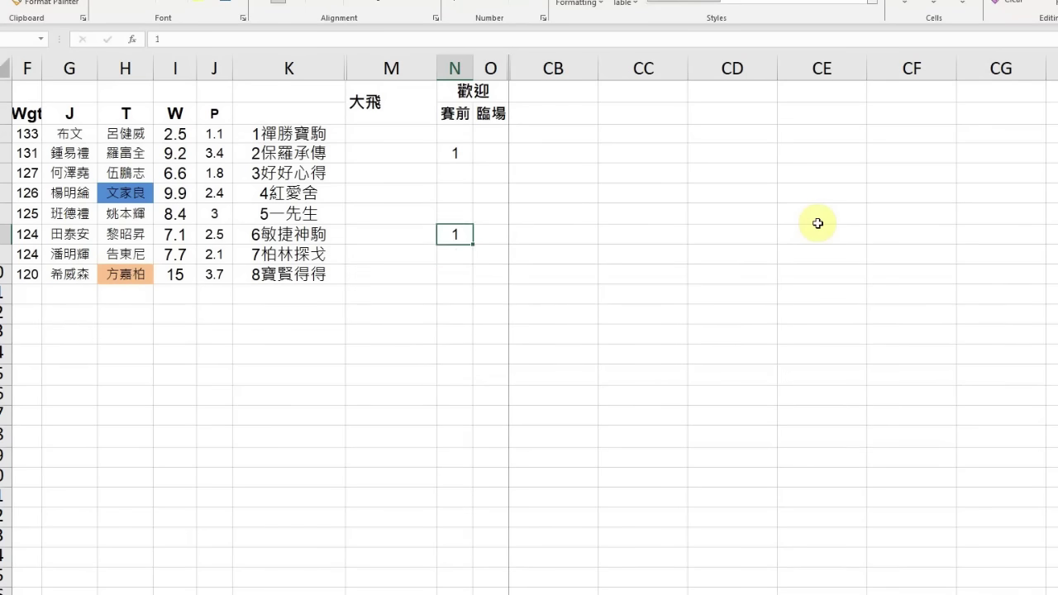
{"action": "type", "text": "2"}
{"action": "key", "text": "Return"}
Enter "1/2 Q" as the 大飛 note for horse 1 and copy it to horse 2.
{"action": "key", "text": "Left"}
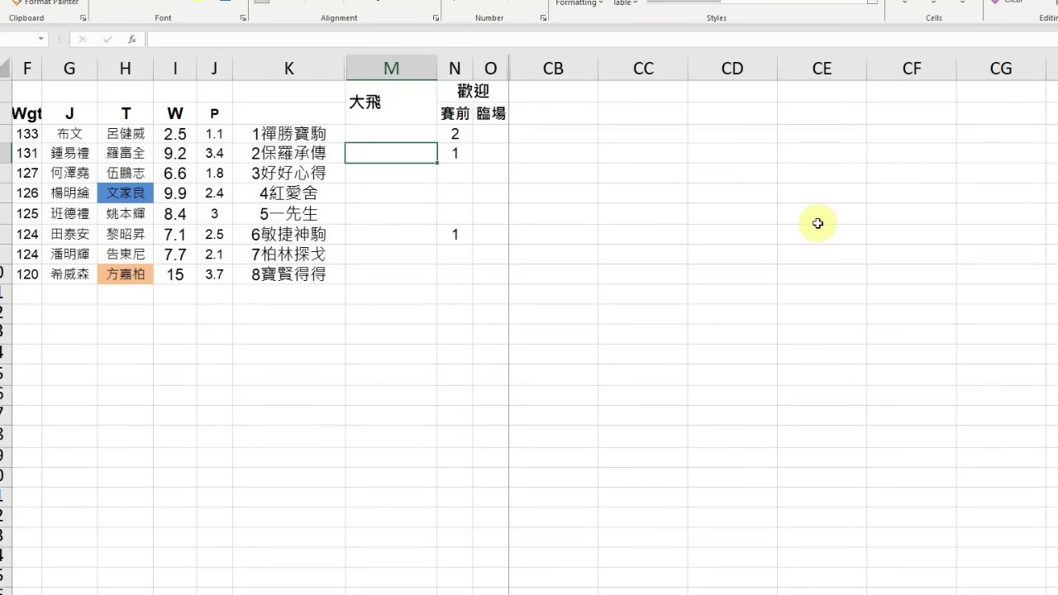
{"action": "key", "text": "Up"}
{"action": "type", "text": "'1/2 Q"}
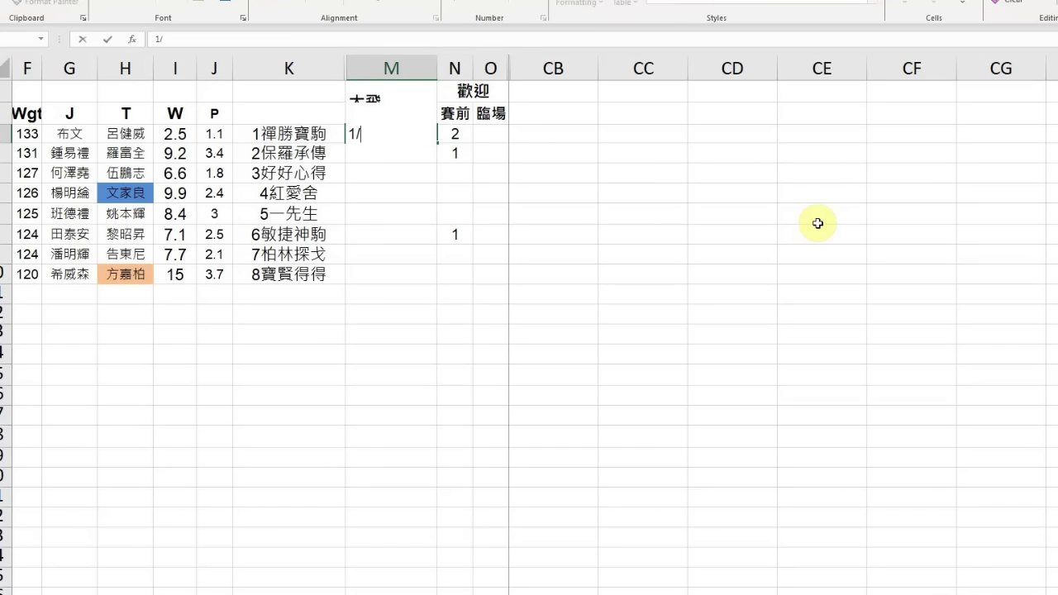
{"action": "key", "text": "ctrl+c"}
{"action": "key", "text": "Down"}
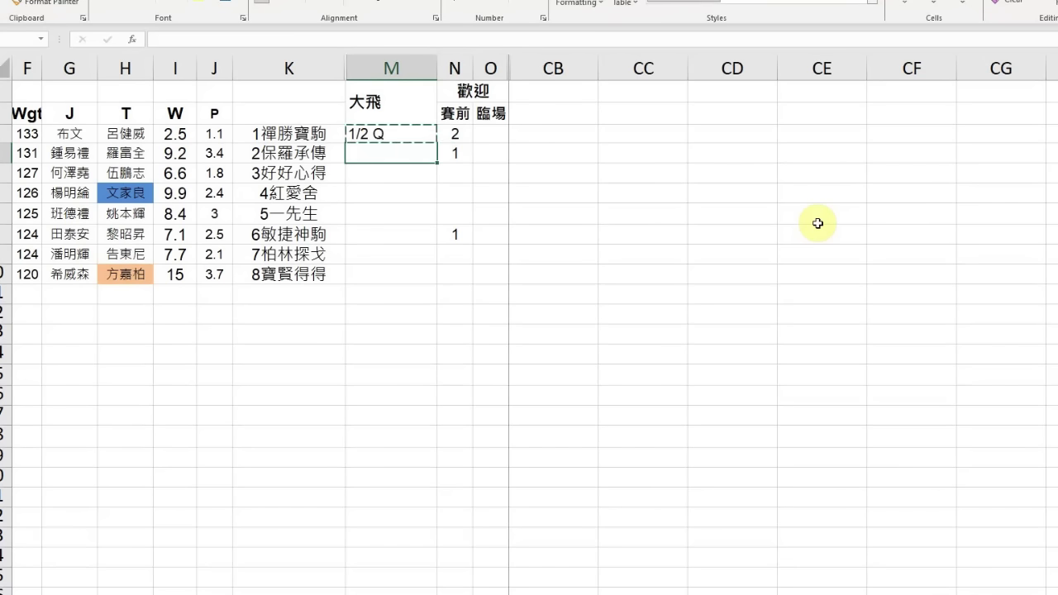
{"action": "key", "text": "ctrl+v"}
{"action": "key", "text": "Escape"}
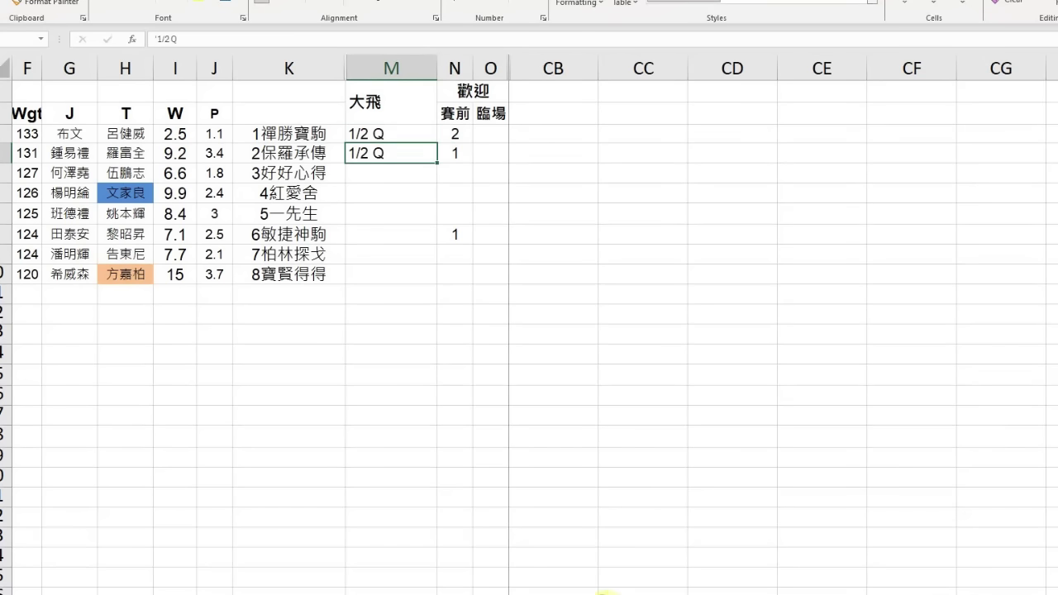
On the 14-runner race sheet, enter 1 in the 賽前 column for horse 4.
{"action": "left_click", "coordinate": [604, 593]}
{"action": "left_click", "coordinate": [397, 236]}
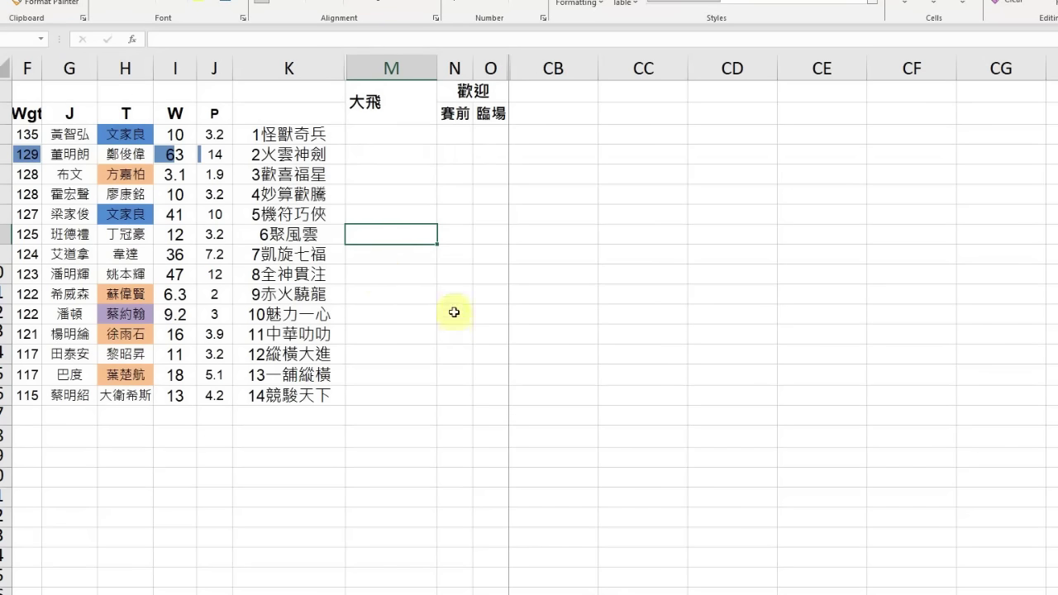
{"action": "left_click", "coordinate": [452, 196]}
{"action": "type", "text": "1"}
{"action": "key", "text": "Return"}
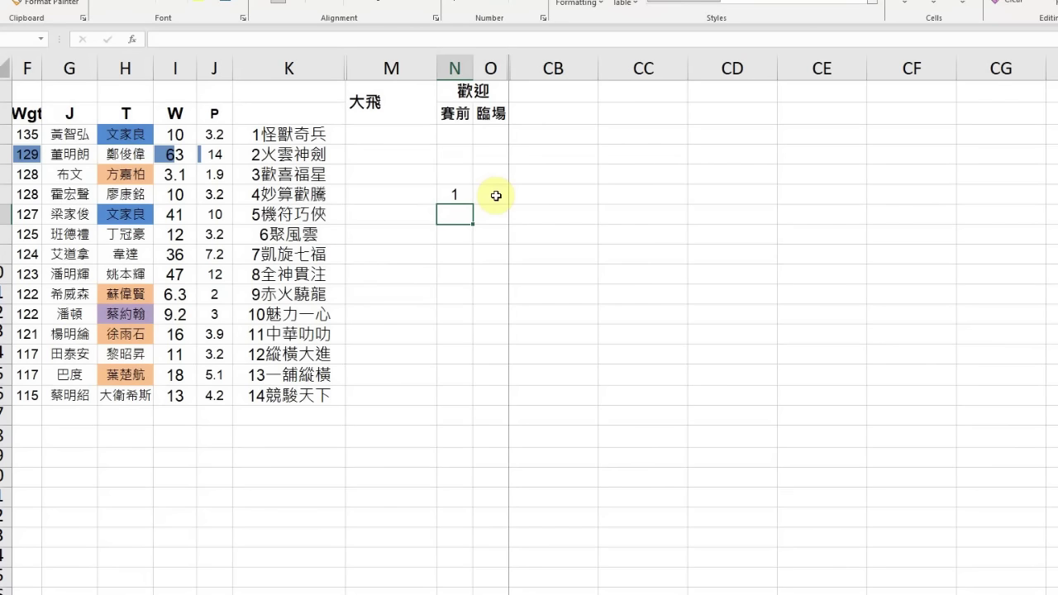
Enter 2 in the 賽前 column for horses 9 and 14.
{"action": "key", "text": "Down"}
{"action": "key", "text": "Down"}
{"action": "key", "text": "Down"}
{"action": "key", "text": "Down"}
{"action": "type", "text": "2"}
{"action": "key", "text": "Return"}
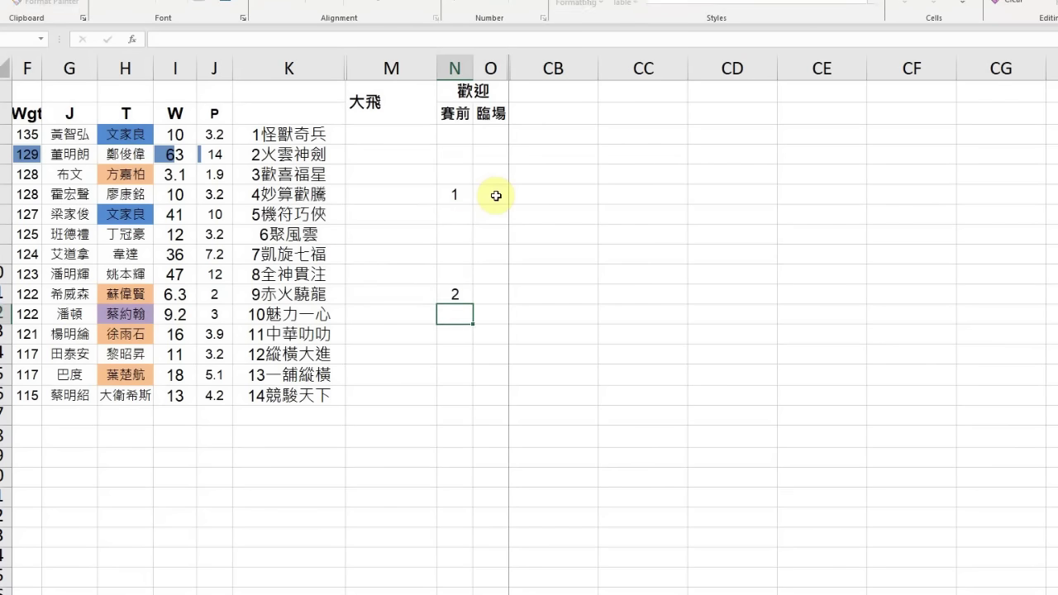
{"action": "key", "text": "Down"}
{"action": "key", "text": "Down"}
{"action": "key", "text": "Down"}
{"action": "key", "text": "Down"}
{"action": "type", "text": "2"}
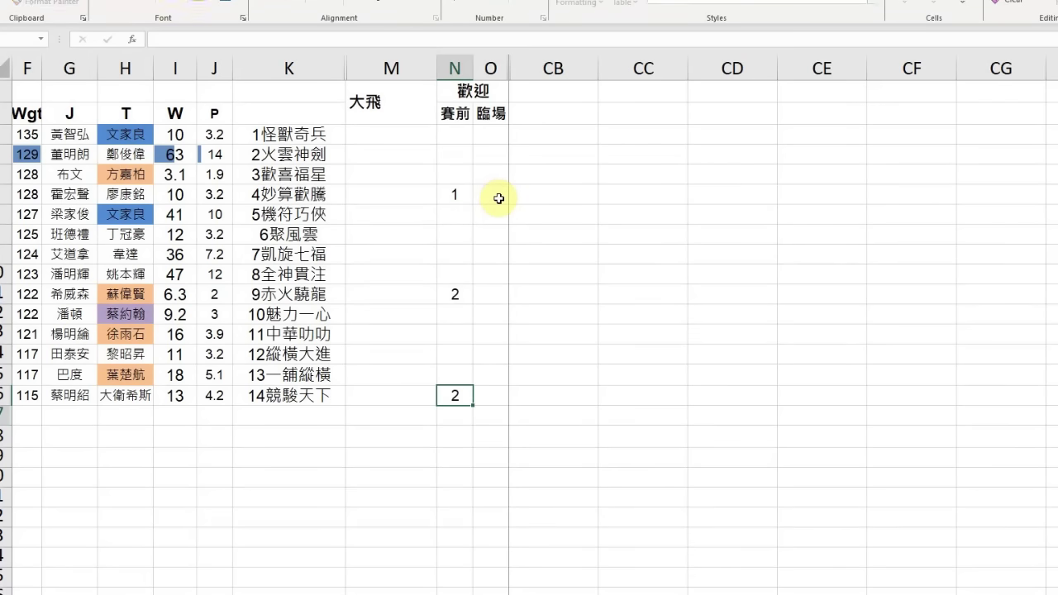
{"action": "key", "text": "Return"}
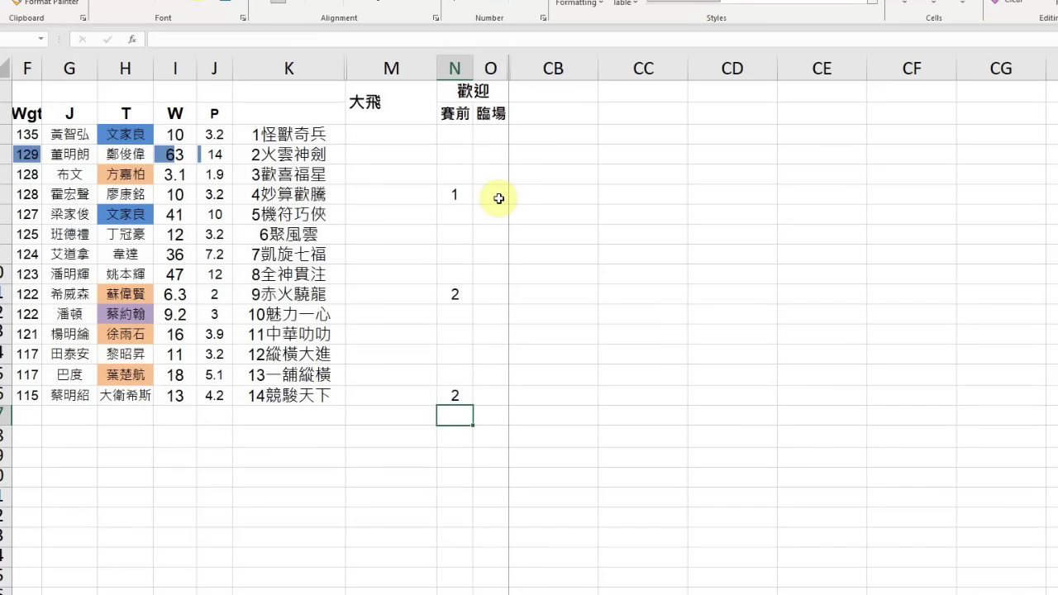
Enter "10 Place" as the 大飛 note for horse 10, 魅力一心.
{"action": "left_click", "coordinate": [398, 317]}
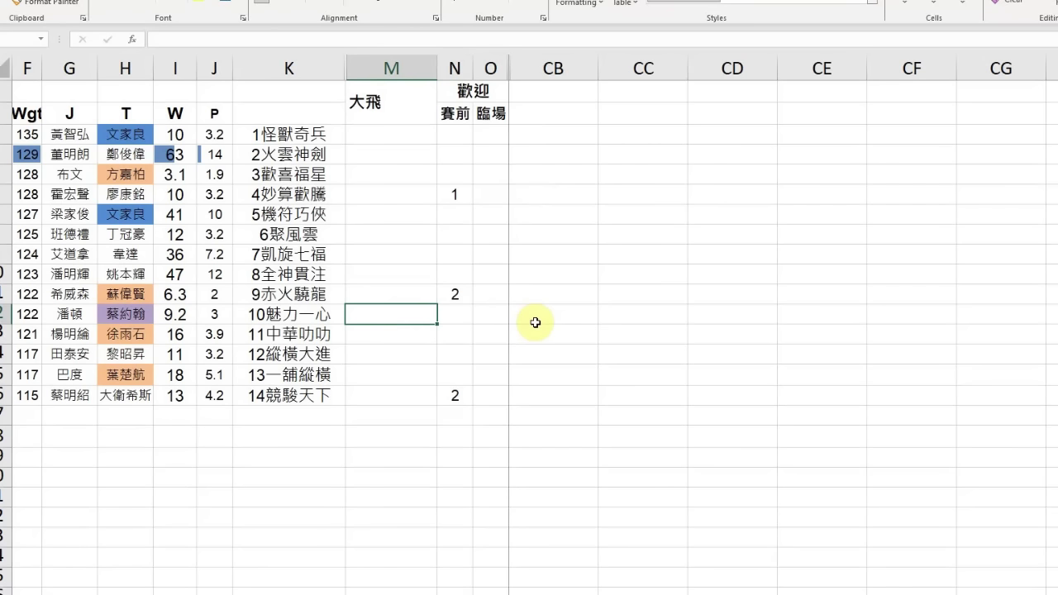
{"action": "type", "text": "10 Place"}
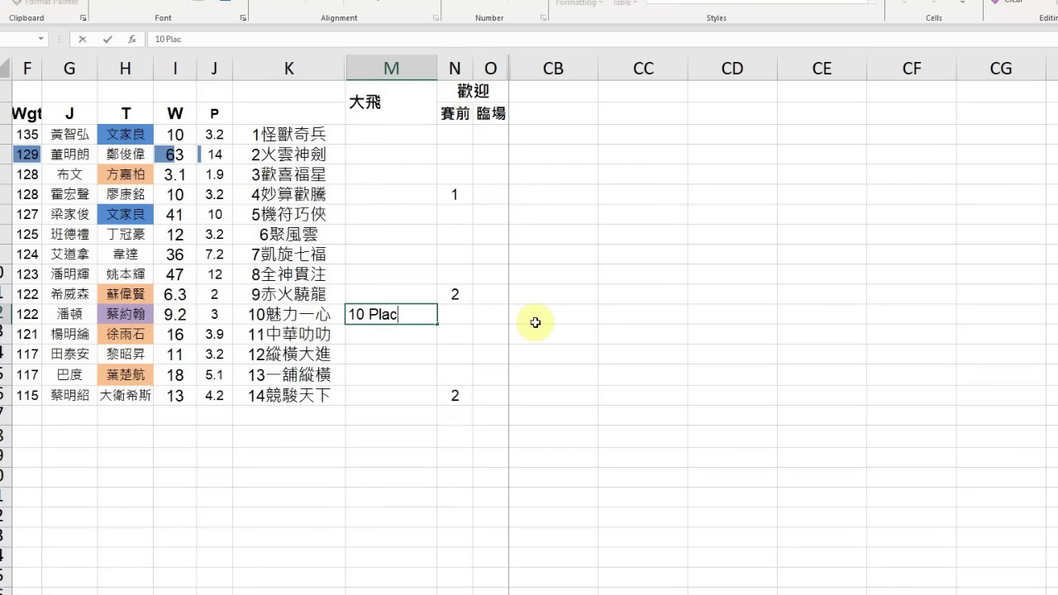
{"action": "key", "text": "Return"}
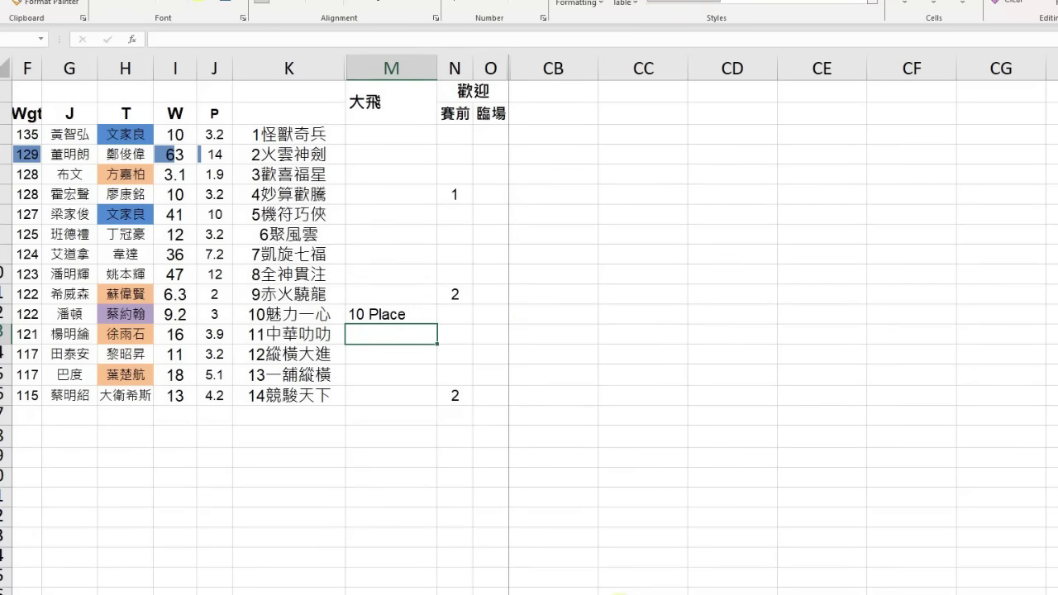
On the next race sheet, headed by 贏盡天下, enter 1 in the 賽前 column for horses 6 and 8.
{"action": "left_click", "coordinate": [628, 589]}
{"action": "left_click", "coordinate": [370, 271]}
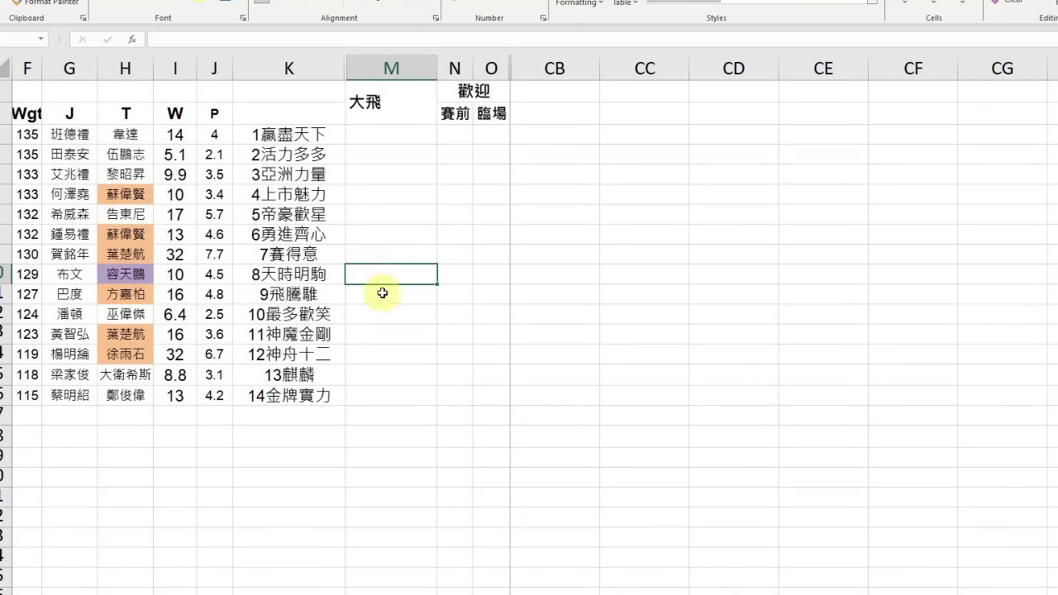
{"action": "left_click", "coordinate": [452, 235]}
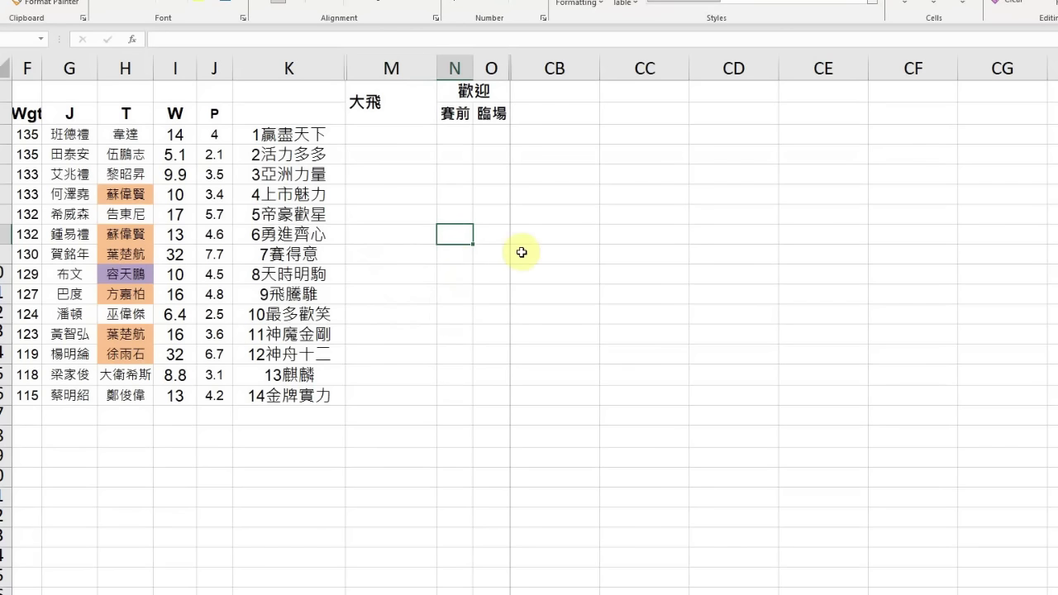
{"action": "type", "text": "1"}
{"action": "key", "text": "Return"}
{"action": "key", "text": "Return"}
{"action": "type", "text": "1"}
{"action": "key", "text": "Return"}
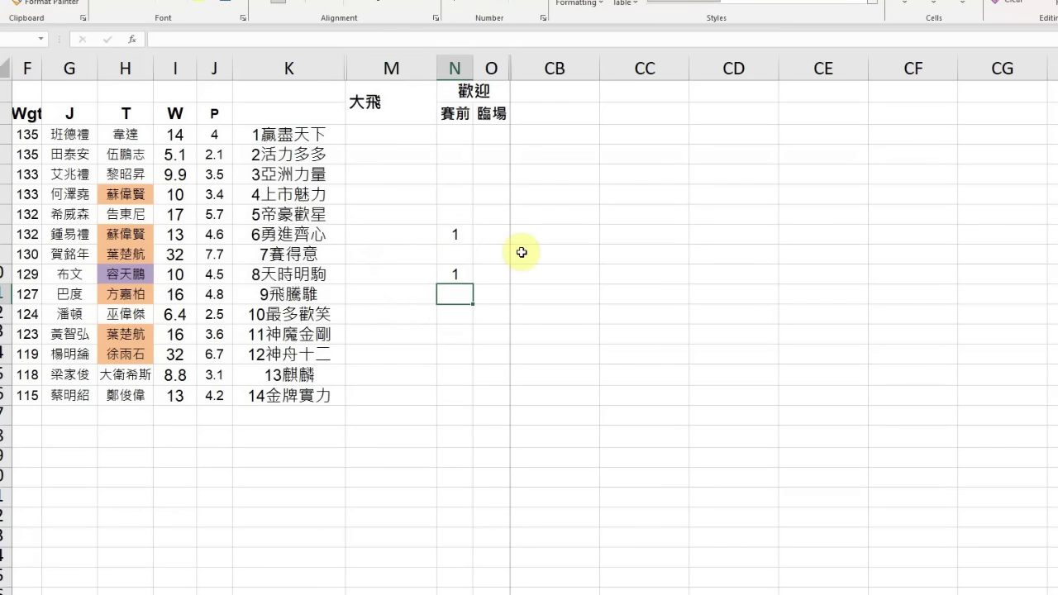
Enter 2 in the 賽前 column for horses 3 and 4.
{"action": "key", "text": "Up"}
{"action": "key", "text": "Up"}
{"action": "key", "text": "Up"}
{"action": "key", "text": "Up"}
{"action": "key", "text": "Up"}
{"action": "key", "text": "Up"}
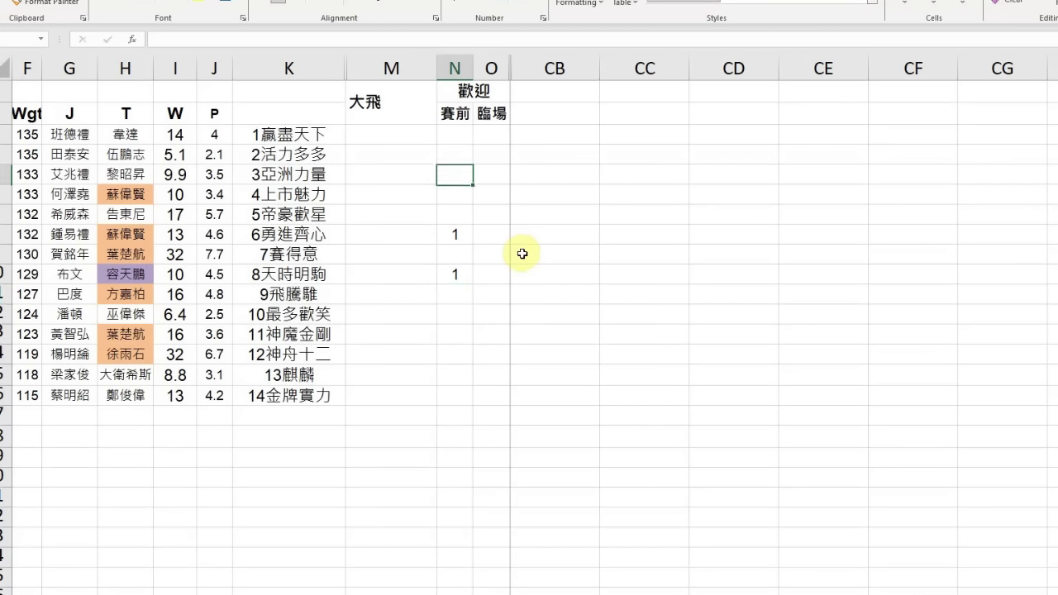
{"action": "type", "text": "2"}
{"action": "key", "text": "Return"}
{"action": "type", "text": "2"}
{"action": "key", "text": "Return"}
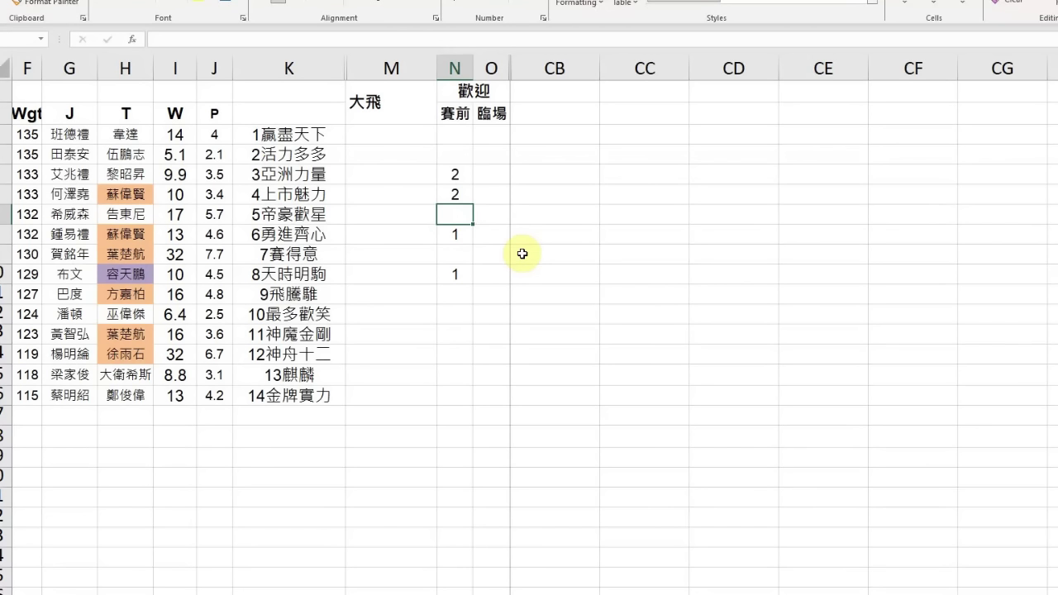
Enter "2 Place" as the 大飛 note for horse 2, 活力多多.
{"action": "key", "text": "Left"}
{"action": "key", "text": "Up"}
{"action": "key", "text": "Up"}
{"action": "key", "text": "Up"}
{"action": "type", "text": "2"}
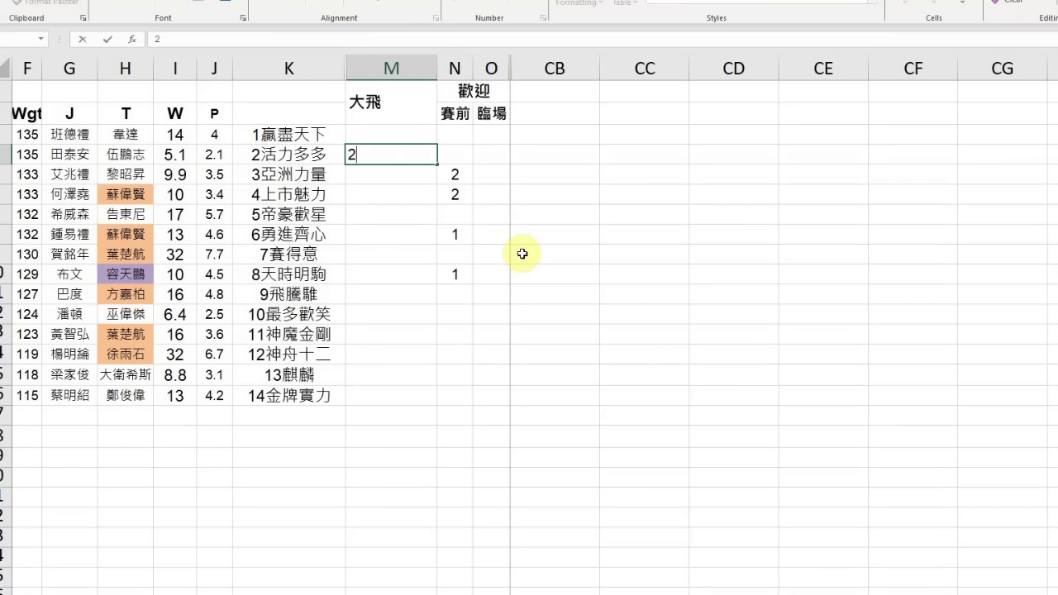
{"action": "type", "text": " Place"}
{"action": "key", "text": "Return"}
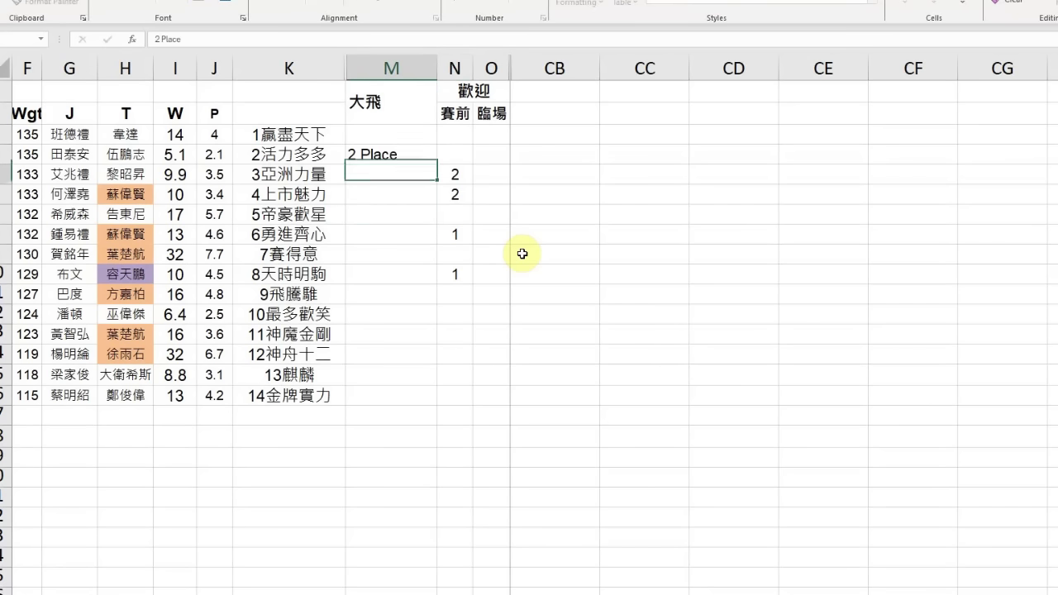
On the next race sheet, headed by 龍騰飛翔, enter 1 in the 賽前 column for horse 9.
{"action": "left_click", "coordinate": [644, 590]}
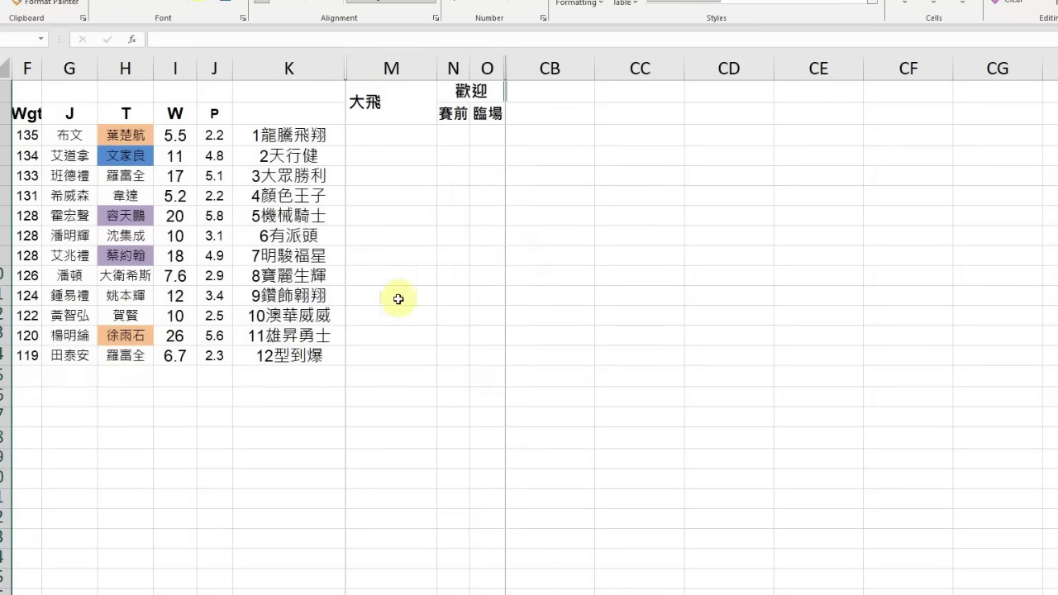
{"action": "left_click", "coordinate": [398, 299]}
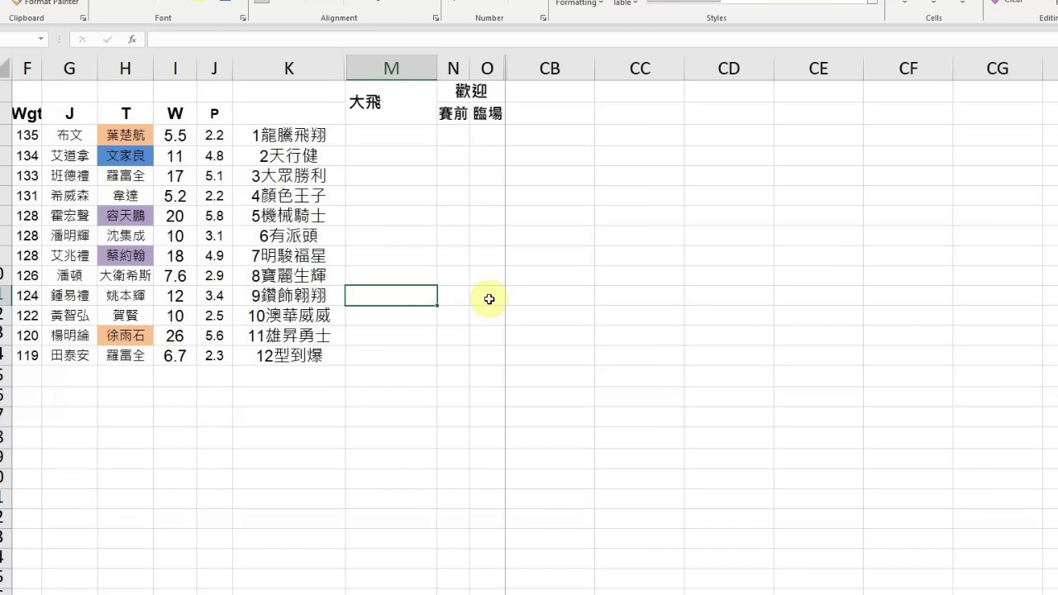
{"action": "left_click", "coordinate": [455, 303]}
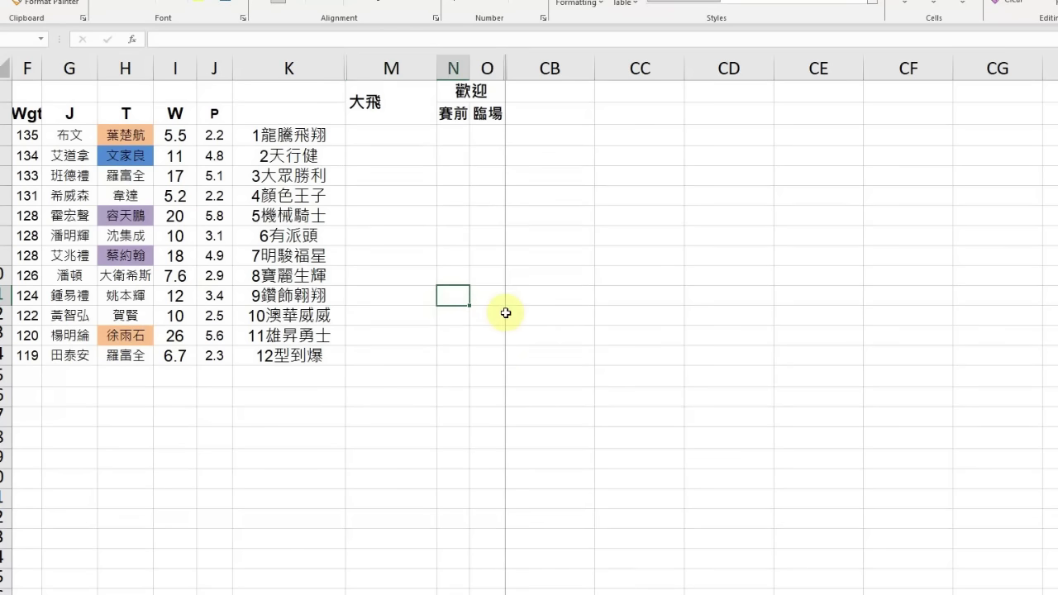
{"action": "type", "text": "1"}
{"action": "key", "text": "Return"}
Enter 2 in the 賽前 column for horses 10 and 12.
{"action": "type", "text": "2"}
{"action": "key", "text": "Return"}
{"action": "key", "text": "Return"}
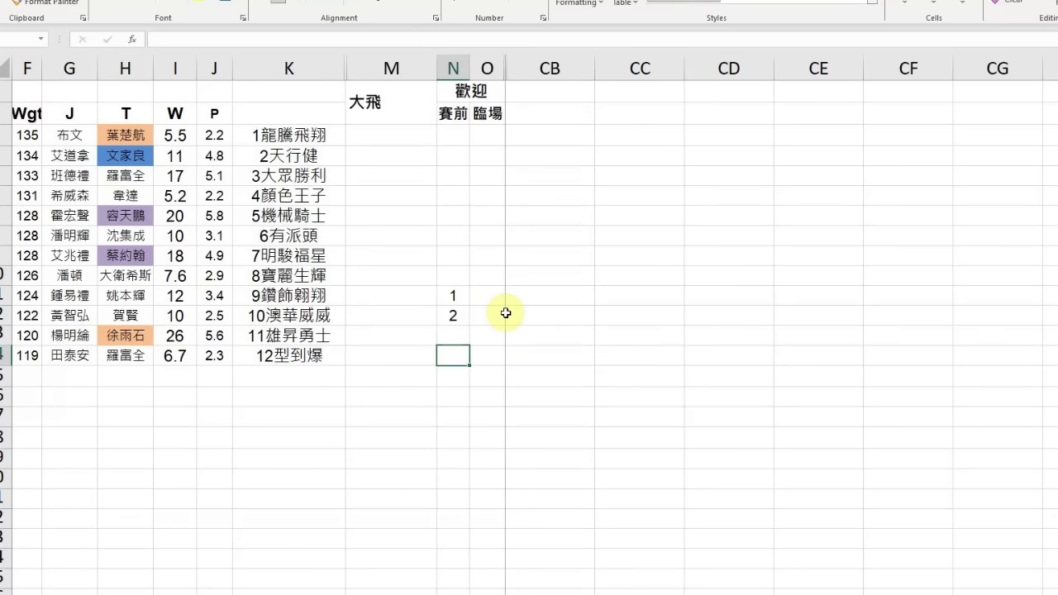
{"action": "type", "text": "2"}
{"action": "key", "text": "Return"}
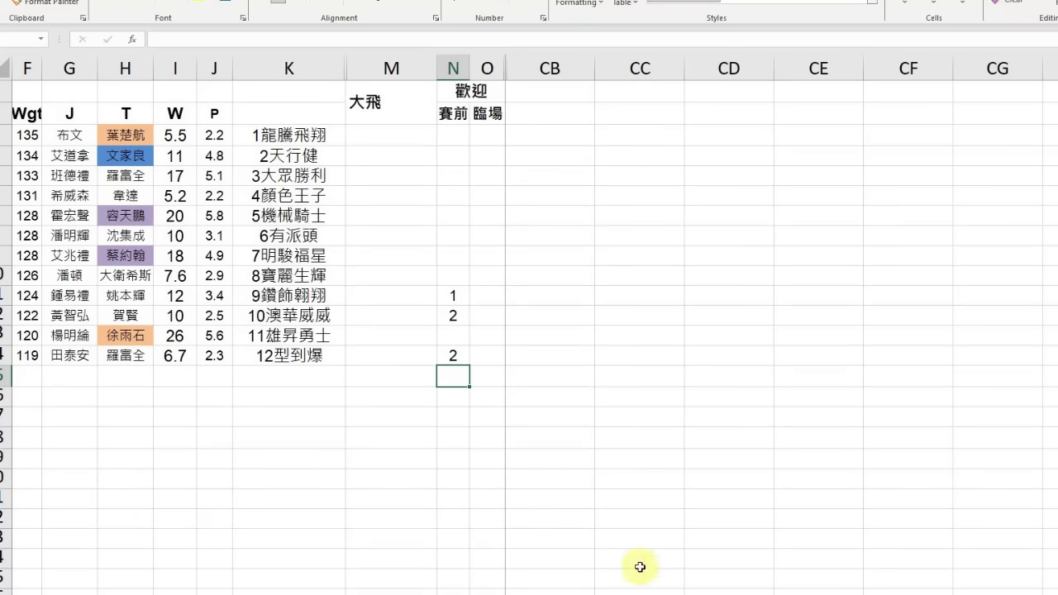
On the next race sheet, headed by 良駒好友, enter 1 in the 賽前 column for horse 6.
{"action": "left_click", "coordinate": [643, 591]}
{"action": "left_click", "coordinate": [453, 295]}
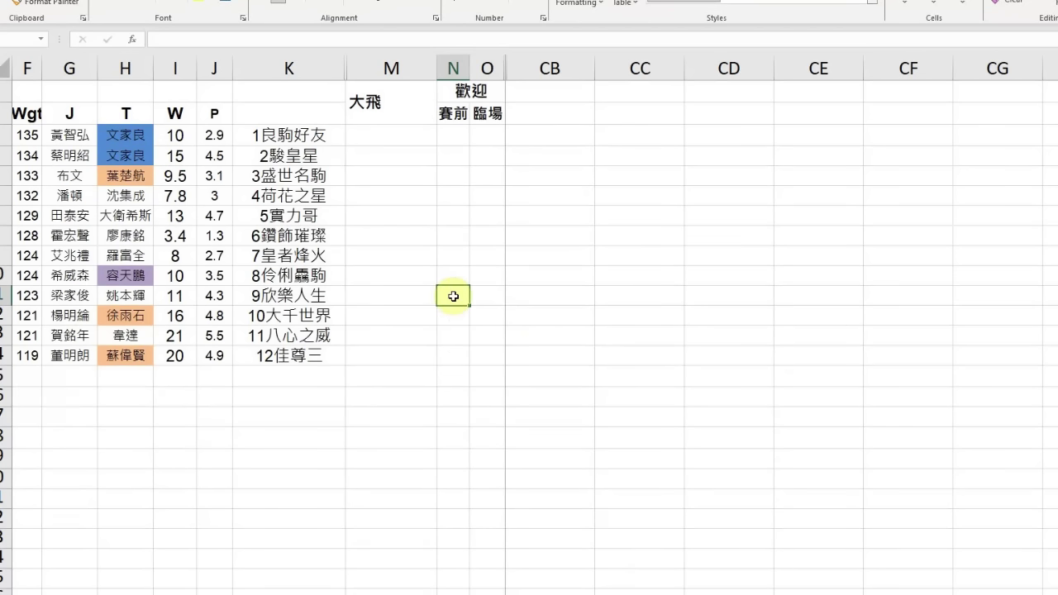
{"action": "key", "text": "Left"}
{"action": "key", "text": "Up"}
{"action": "key", "text": "Up"}
{"action": "key", "text": "Up"}
{"action": "key", "text": "Right"}
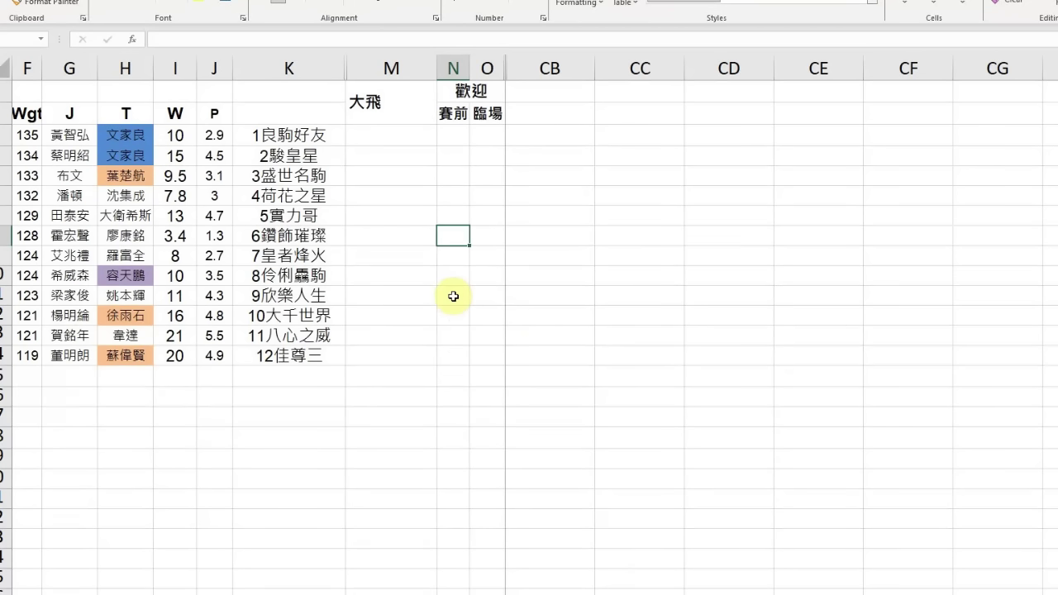
{"action": "type", "text": "1"}
{"action": "key", "text": "Return"}
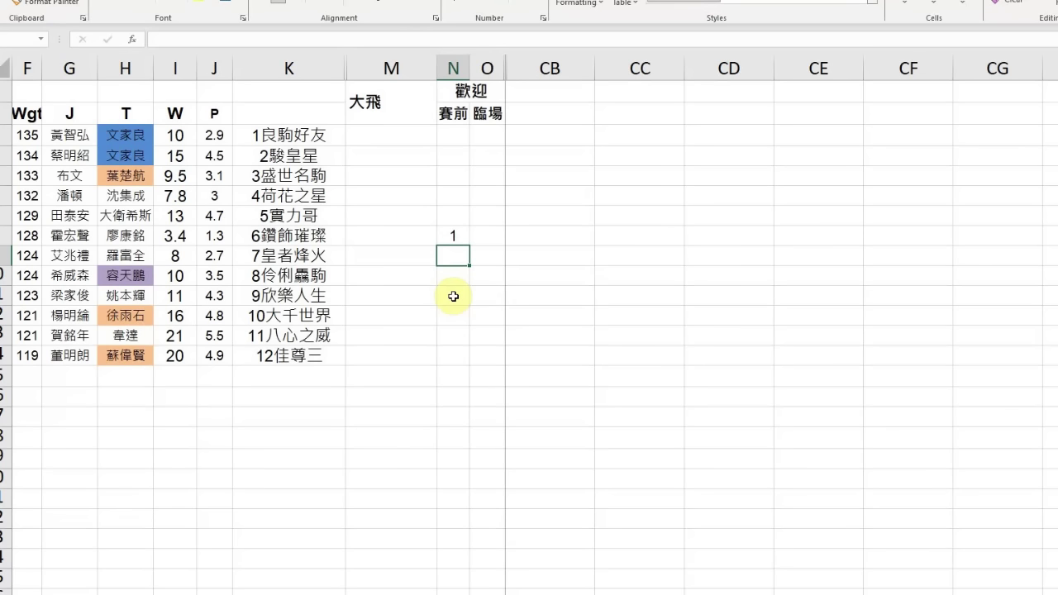
Enter 2 in the 賽前 column for horses 3 and 7.
{"action": "key", "text": "Up"}
{"action": "key", "text": "Up"}
{"action": "key", "text": "Up"}
{"action": "key", "text": "Up"}
{"action": "type", "text": "2"}
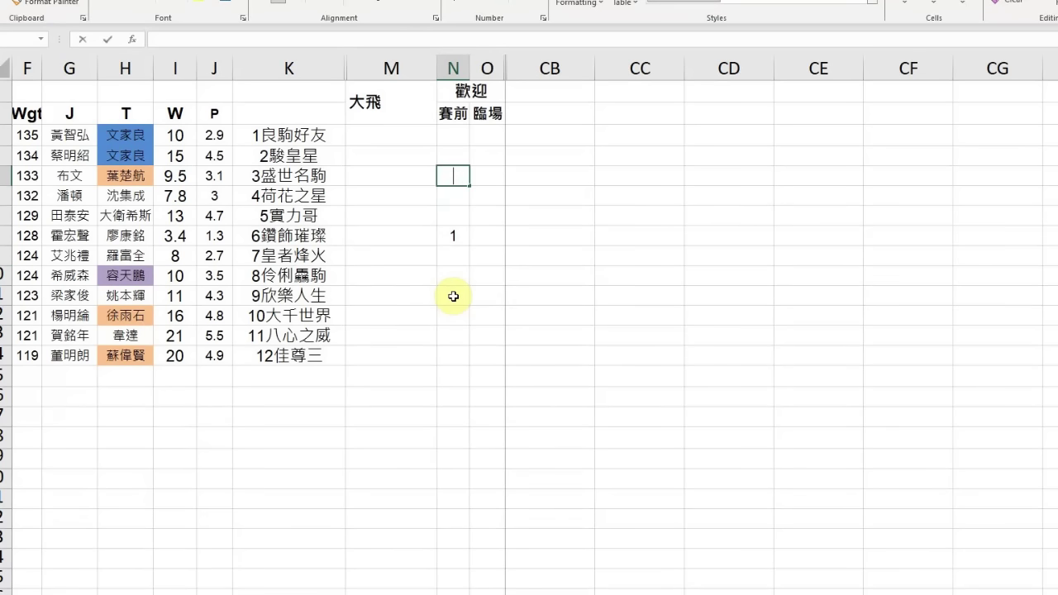
{"action": "key", "text": "Return"}
{"action": "key", "text": "Down"}
{"action": "key", "text": "Down"}
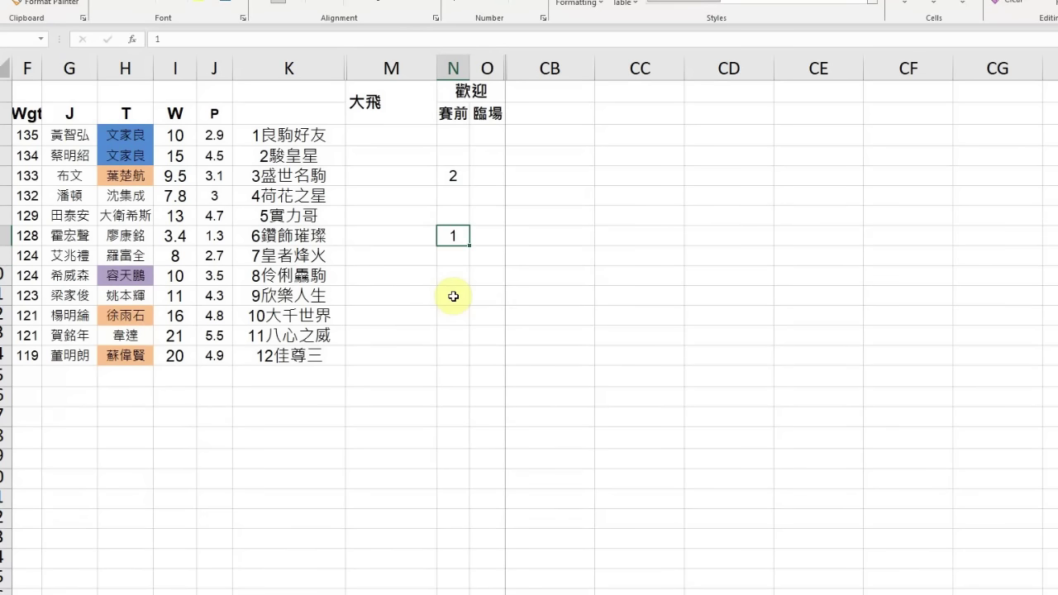
{"action": "key", "text": "Down"}
{"action": "type", "text": "2"}
{"action": "key", "text": "Return"}
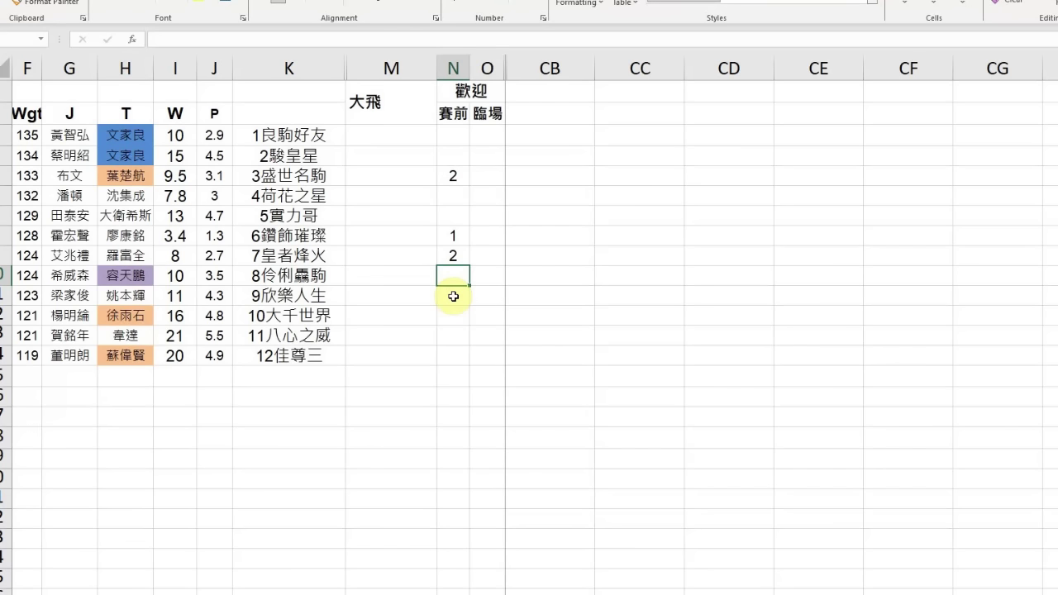
On the next race sheet, headed by 時時滿意, enter 1 in the 賽前 column for horse 8.
{"action": "left_click", "coordinate": [659, 592]}
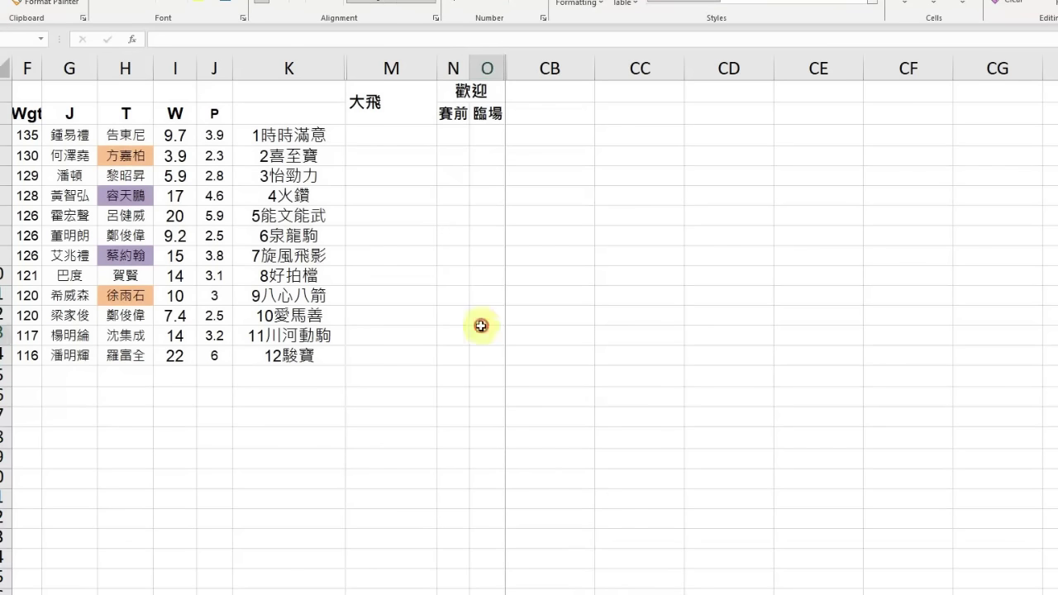
{"action": "left_click", "coordinate": [443, 287]}
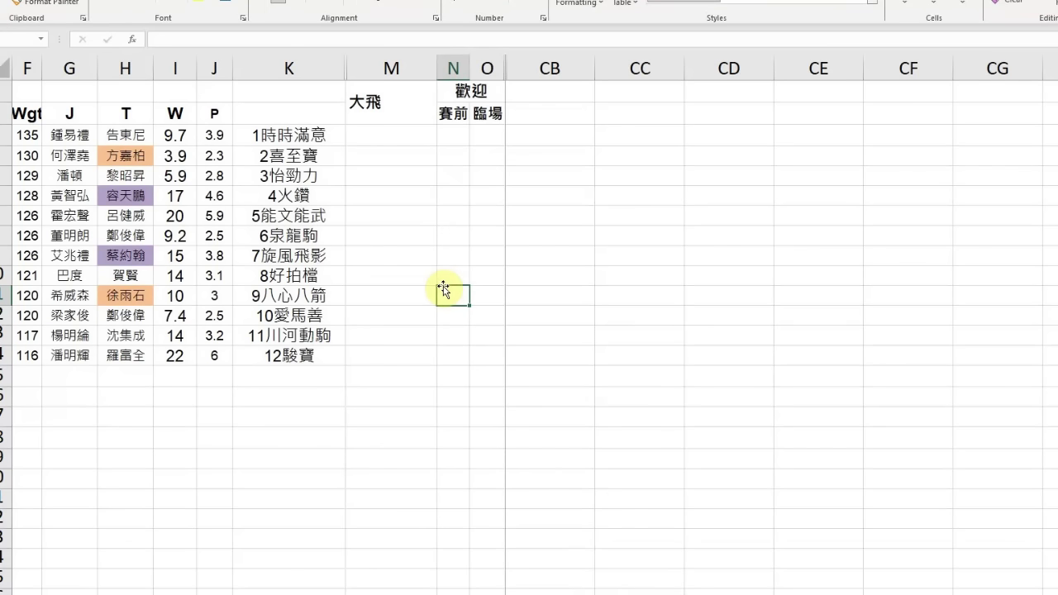
{"action": "left_click", "coordinate": [443, 284]}
{"action": "type", "text": "1"}
{"action": "key", "text": "Return"}
Enter 2 in the 賽前 column for horse 2, 喜至寶, and horse 3, 怡勁力.
{"action": "key", "text": "Up"}
{"action": "key", "text": "Up"}
{"action": "key", "text": "Up"}
{"action": "key", "text": "Up"}
{"action": "key", "text": "Up"}
{"action": "key", "text": "Up"}
{"action": "key", "text": "Up"}
{"action": "key", "text": "Up"}
{"action": "key", "text": "F2"}
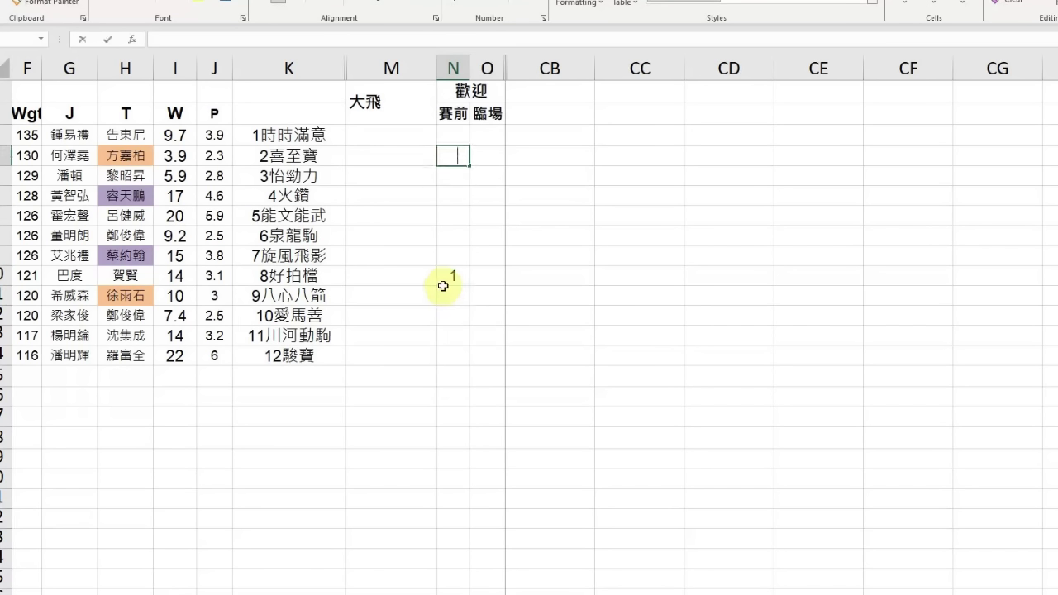
{"action": "type", "text": "2"}
{"action": "key", "text": "Return"}
{"action": "type", "text": "2"}
{"action": "key", "text": "Return"}
Enter 2 in the 賽前 column for horse 10, 愛馬善.
{"action": "key", "text": "Down"}
{"action": "key", "text": "Down"}
{"action": "key", "text": "Down"}
{"action": "key", "text": "Down"}
{"action": "key", "text": "Down"}
{"action": "key", "text": "Down"}
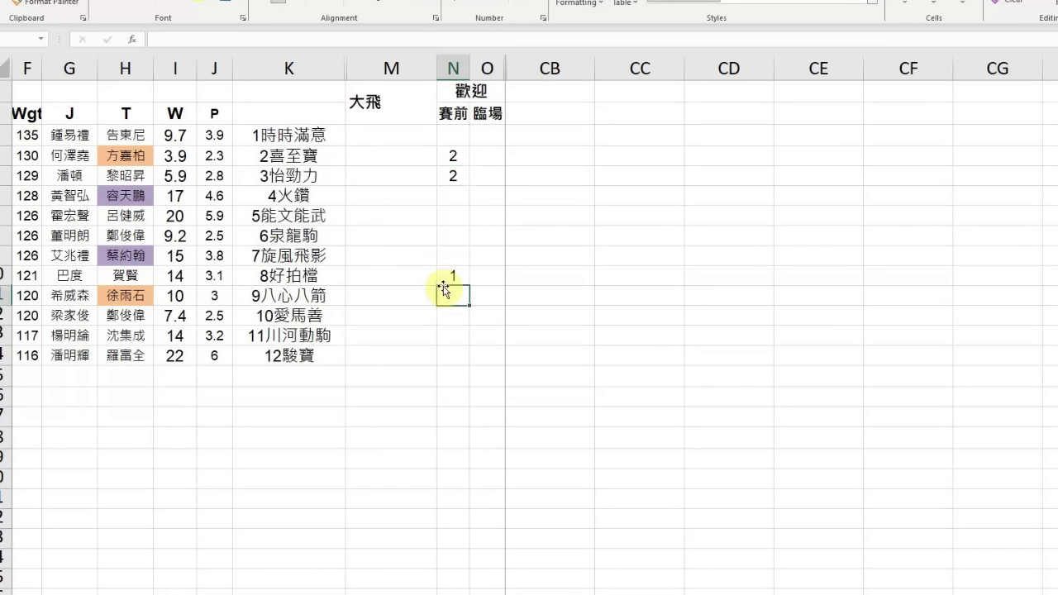
{"action": "key", "text": "Down"}
{"action": "type", "text": "2"}
{"action": "key", "text": "Return"}
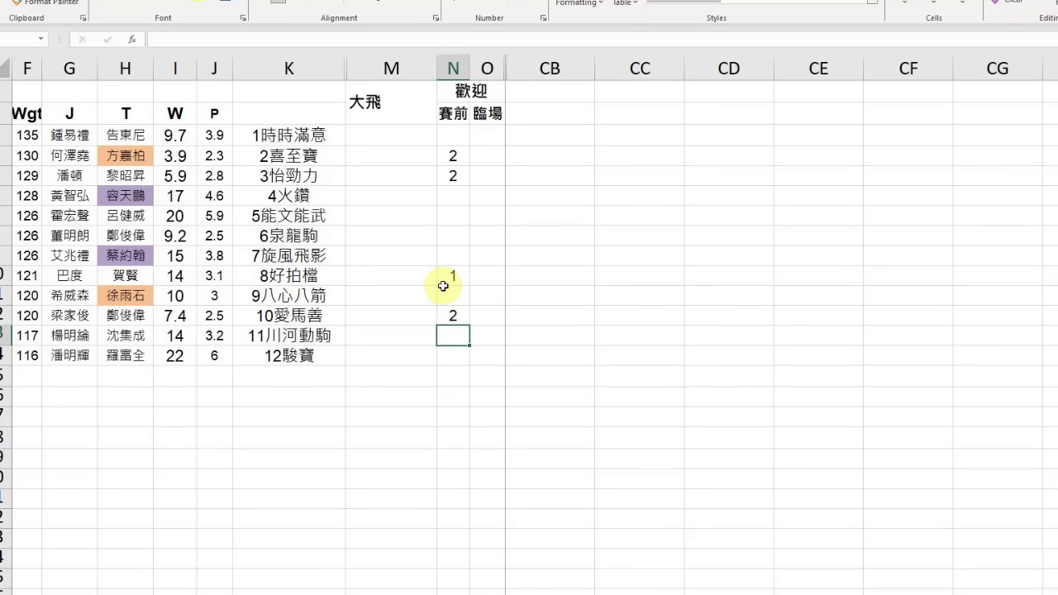
On the next race sheet, headed by 大眾開心, enter 1 in the 賽前 column for horse 5.
{"action": "key", "text": "ctrl+Page_Down"}
{"action": "left_click", "coordinate": [444, 320]}
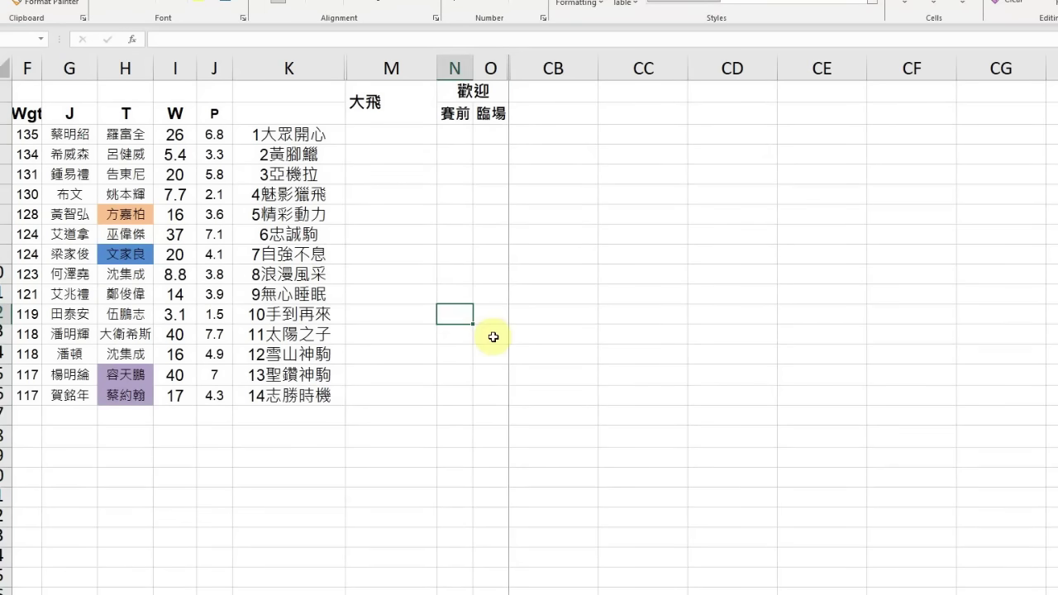
{"action": "key", "text": "Up"}
{"action": "key", "text": "Up"}
{"action": "key", "text": "Up"}
{"action": "key", "text": "Up"}
{"action": "key", "text": "Up"}
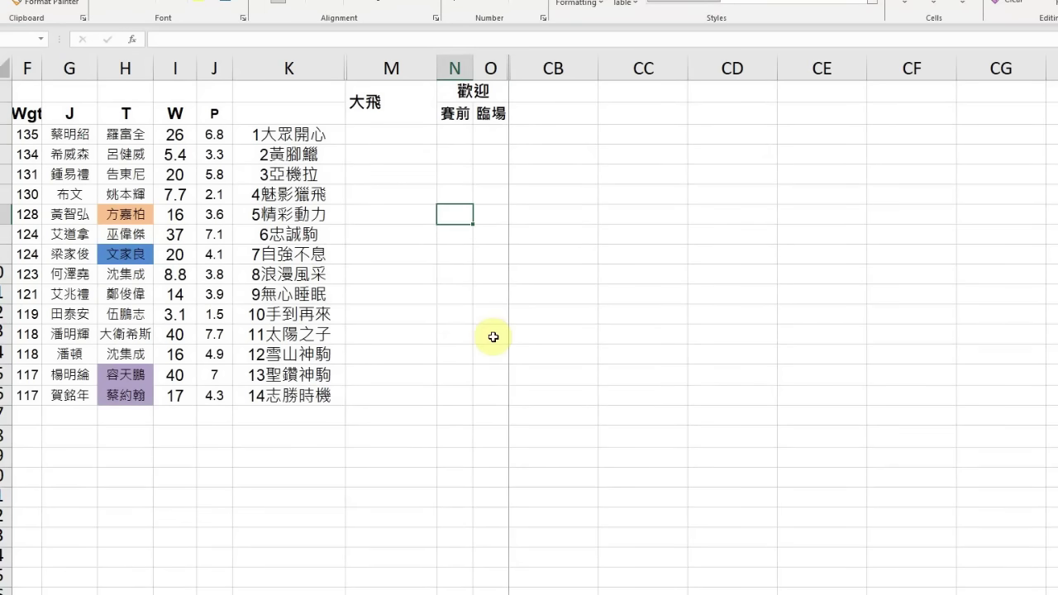
{"action": "type", "text": "1"}
{"action": "key", "text": "Return"}
Enter 1 in the 賽前 column for horse 12, 雪山神駒.
{"action": "key", "text": "Down"}
{"action": "key", "text": "Down"}
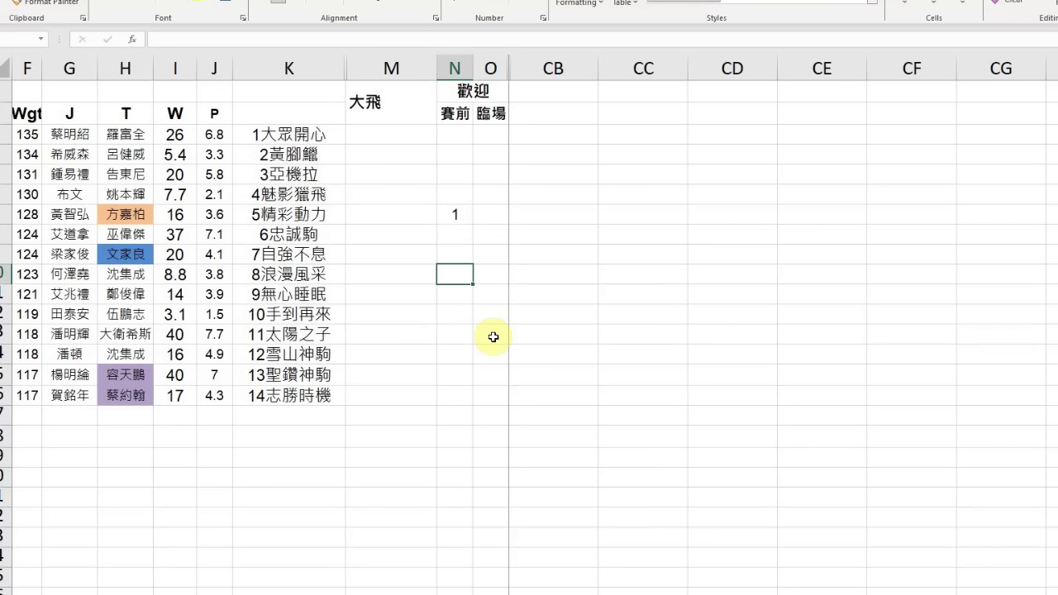
{"action": "key", "text": "Down"}
{"action": "key", "text": "Down"}
{"action": "key", "text": "Down"}
{"action": "key", "text": "Down"}
{"action": "type", "text": "1"}
{"action": "key", "text": "Return"}
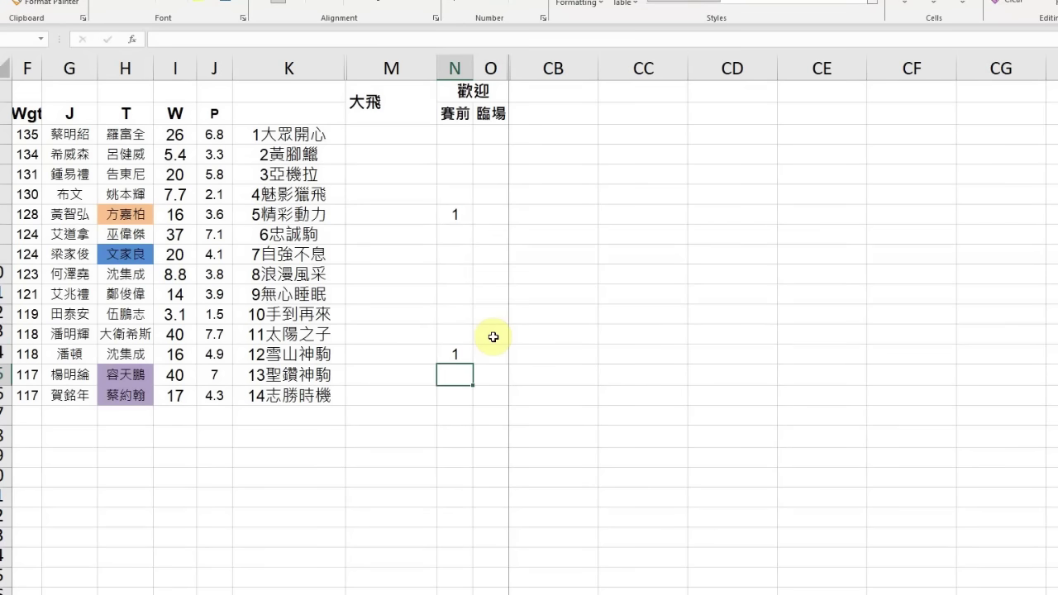
Enter 2 in the 賽前 column for horse 2, 黃腳鱲.
{"action": "key", "text": "Up"}
{"action": "key", "text": "Up"}
{"action": "key", "text": "Up"}
{"action": "key", "text": "Up"}
{"action": "key", "text": "Up"}
{"action": "key", "text": "Up"}
{"action": "key", "text": "Up"}
{"action": "key", "text": "Up"}
{"action": "key", "text": "Up"}
{"action": "key", "text": "Up"}
{"action": "key", "text": "Up"}
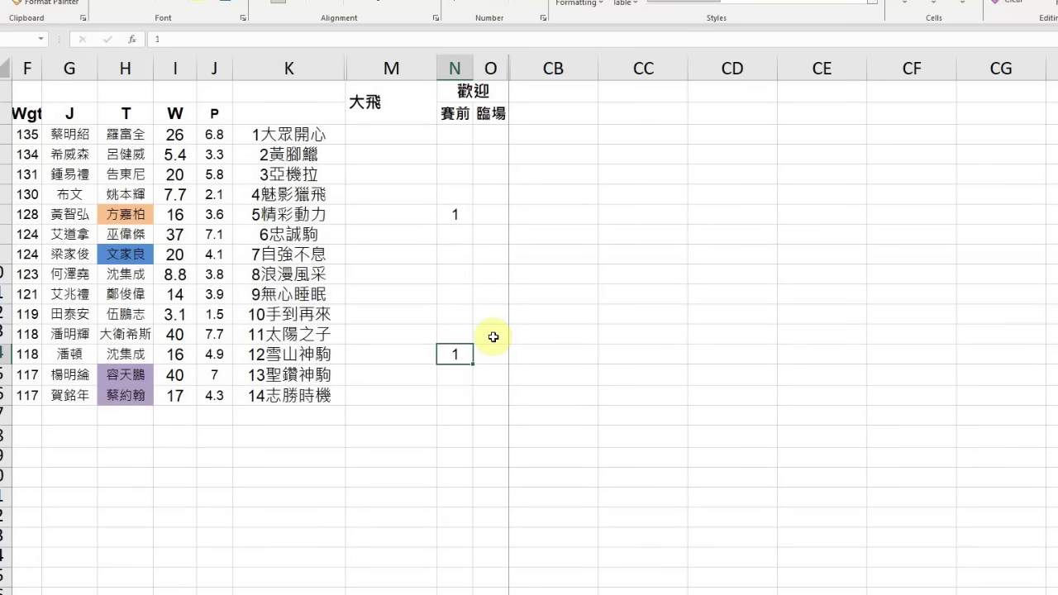
{"action": "type", "text": "2"}
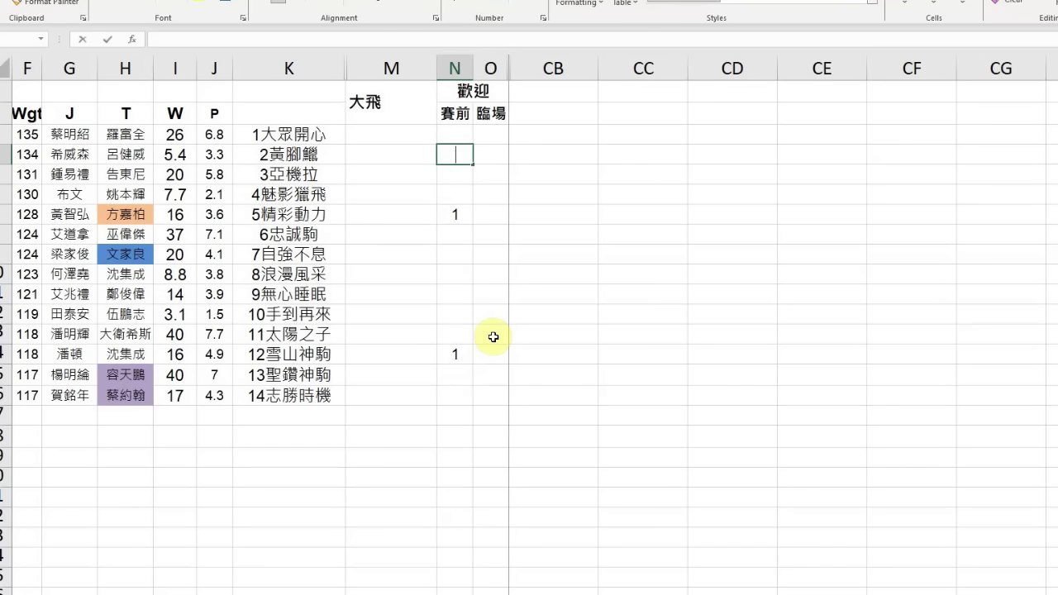
{"action": "key", "text": "Return"}
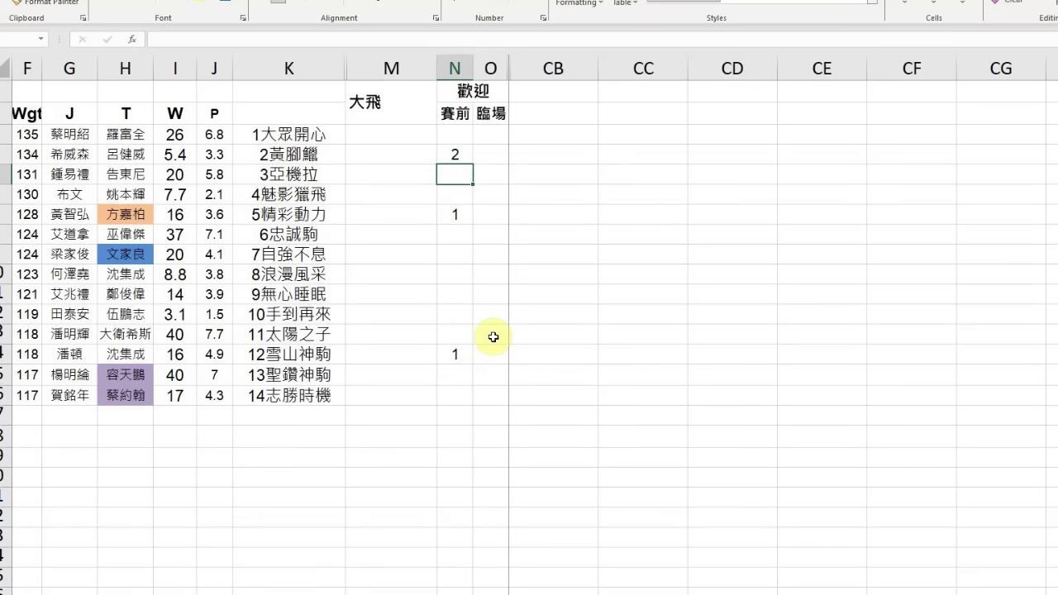
Enter 10 Win in the 大飛 column for horse 10, 手到再來.
{"action": "left_click", "coordinate": [413, 312]}
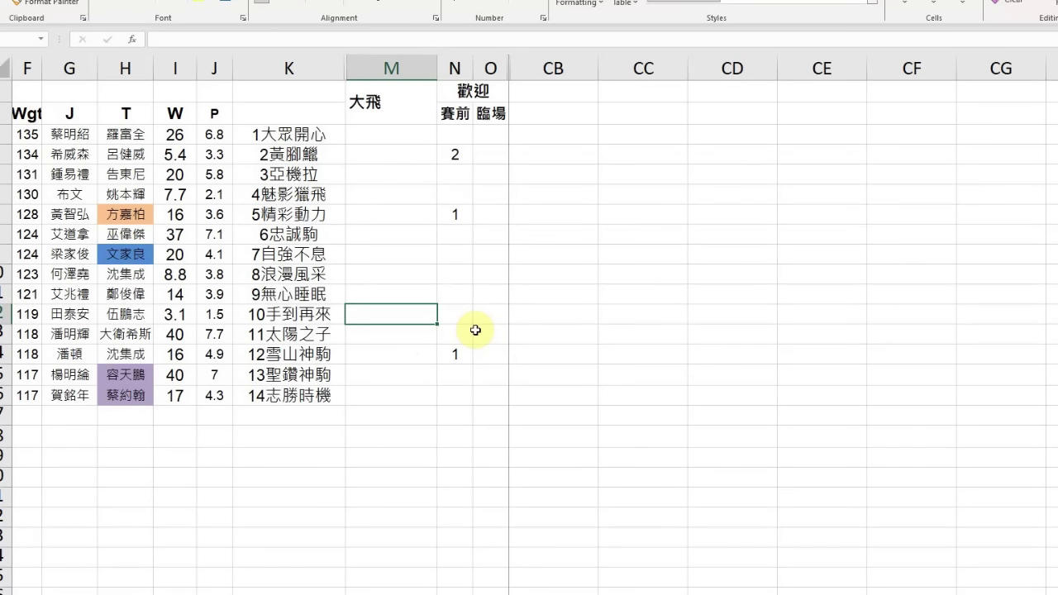
{"action": "type", "text": "10 W戈弓"}
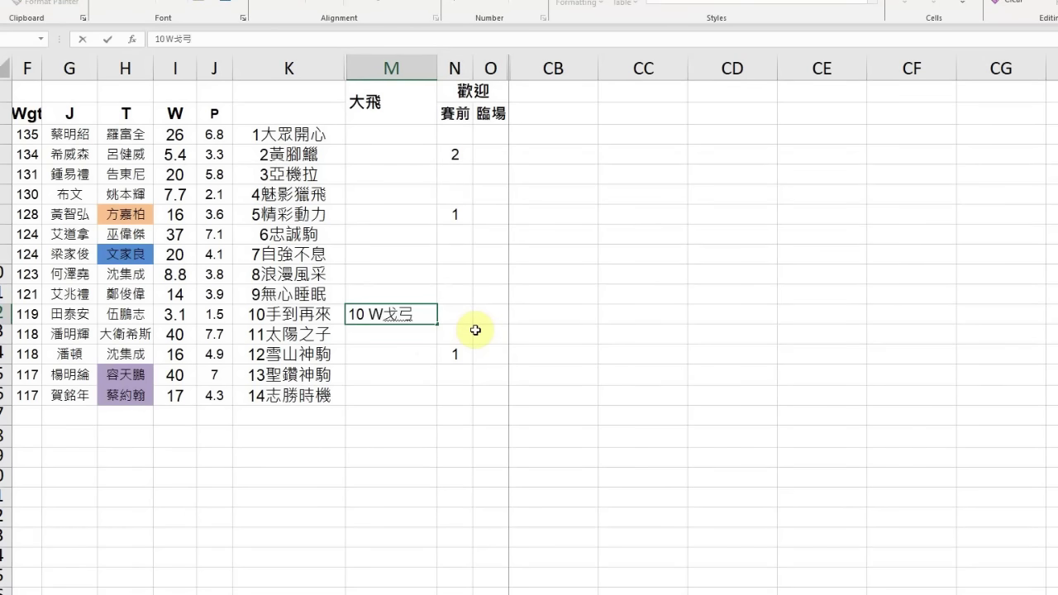
{"action": "key", "text": "shift"}
{"action": "key", "text": "Return"}
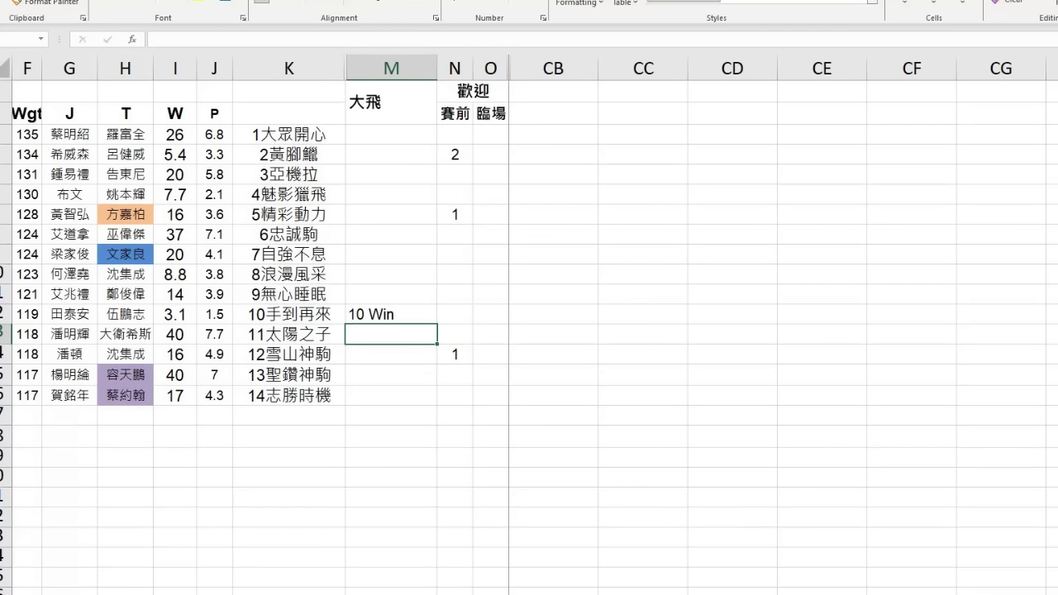
Switch to YouTube, highlight the 談賽馬 channel's title and look through its live streams.
{"action": "key", "text": "alt+Tab"}
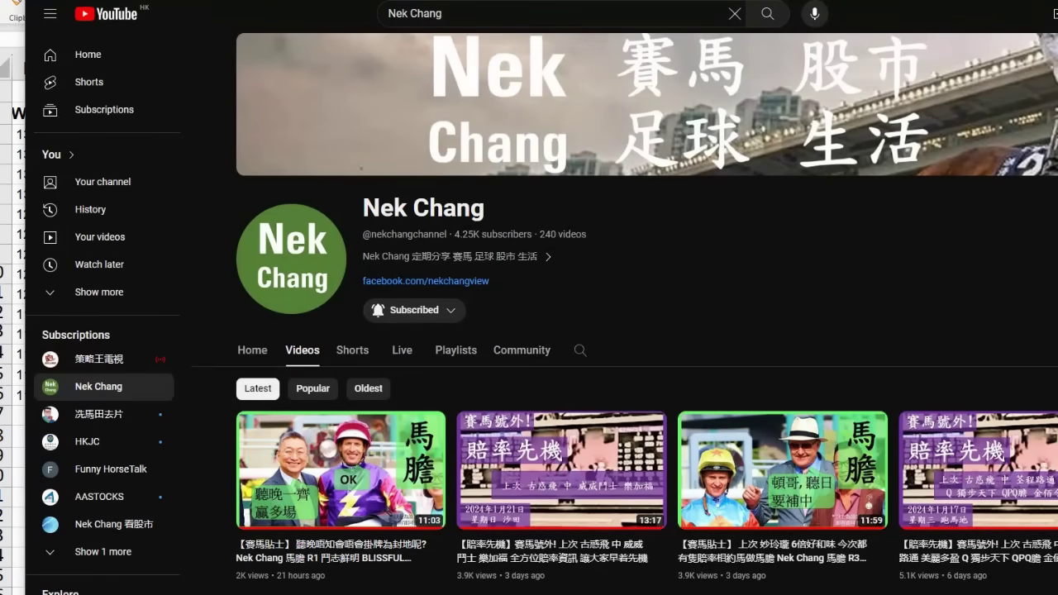
{"action": "key", "text": "ctrl+Tab"}
{"action": "triple_click", "coordinate": [413, 205]}
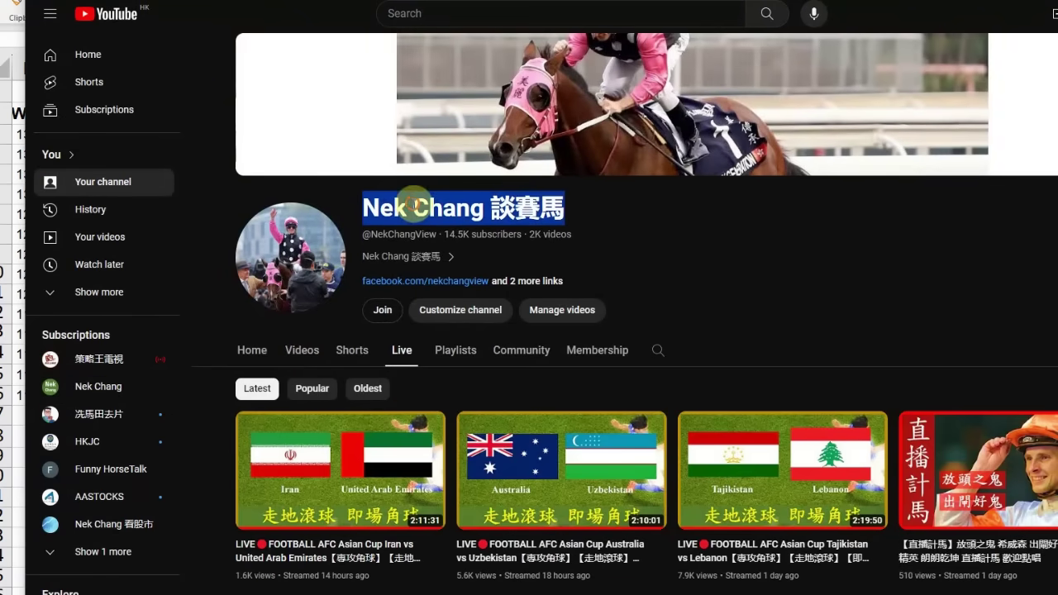
{"action": "scroll", "coordinate": [480, 421], "scroll_direction": "down", "scroll_amount": 3}
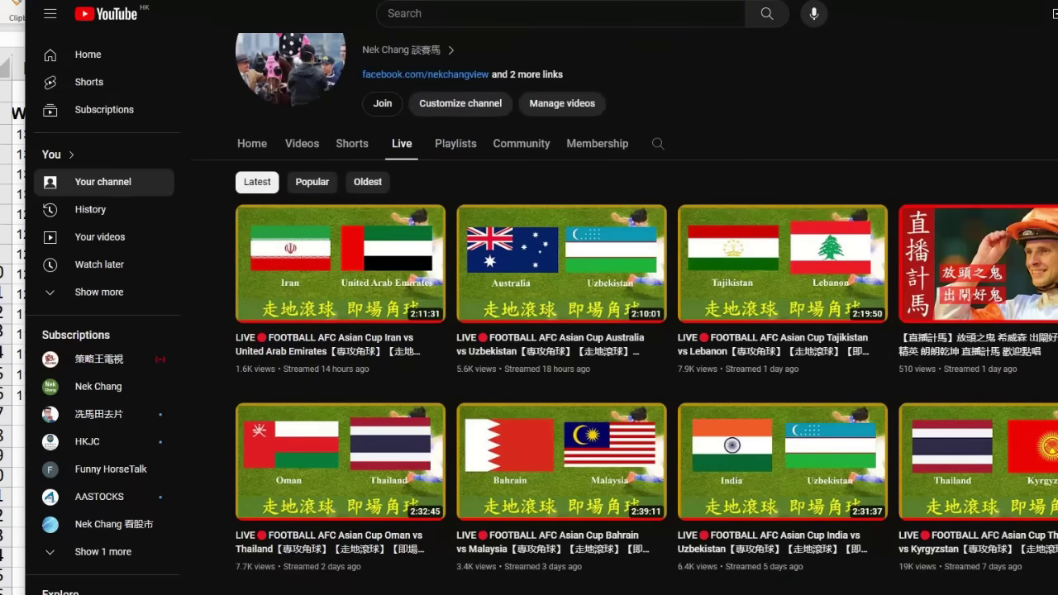
{"action": "scroll", "coordinate": [670, 414], "scroll_direction": "down", "scroll_amount": 5}
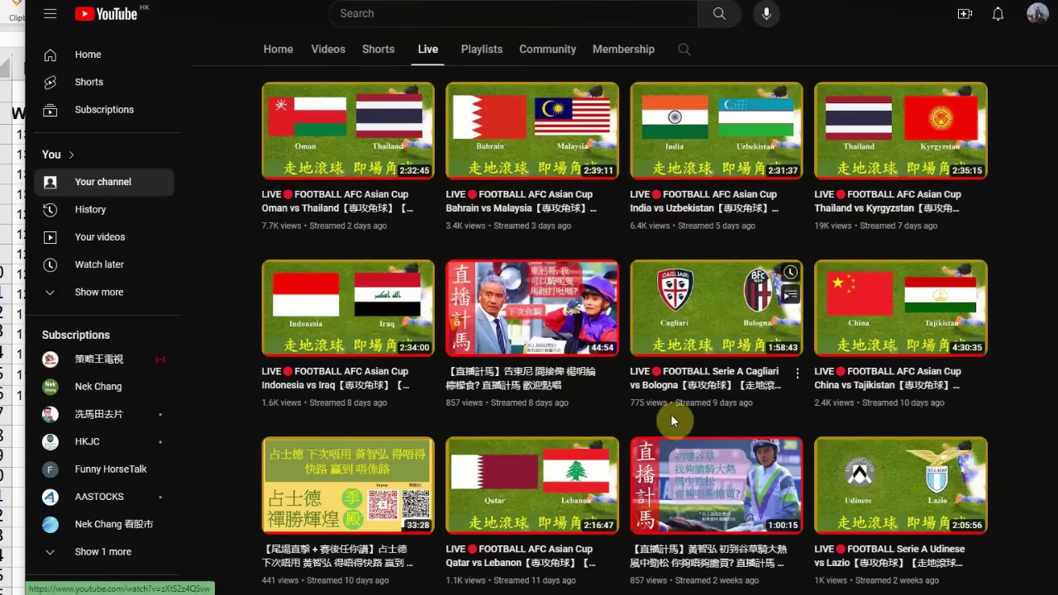
{"action": "scroll", "coordinate": [653, 430], "scroll_direction": "down", "scroll_amount": 2}
{"action": "scroll", "coordinate": [642, 436], "scroll_direction": "up", "scroll_amount": 5}
Return to the subscribed channel with the green logo, highlight its title and show its subscription notification options.
{"action": "key", "text": "ctrl+shift+Tab"}
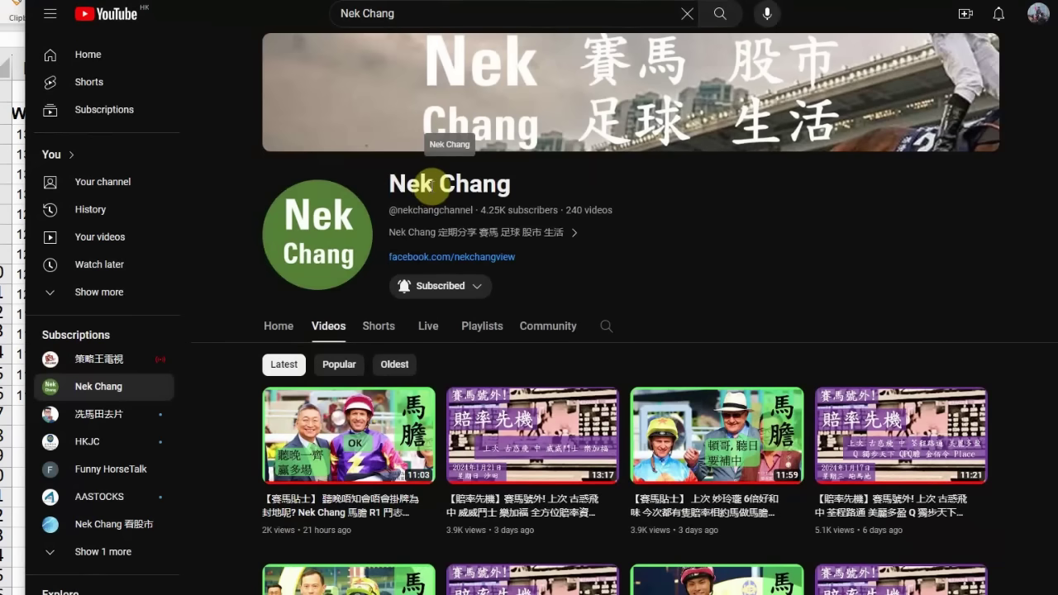
{"action": "triple_click", "coordinate": [429, 184]}
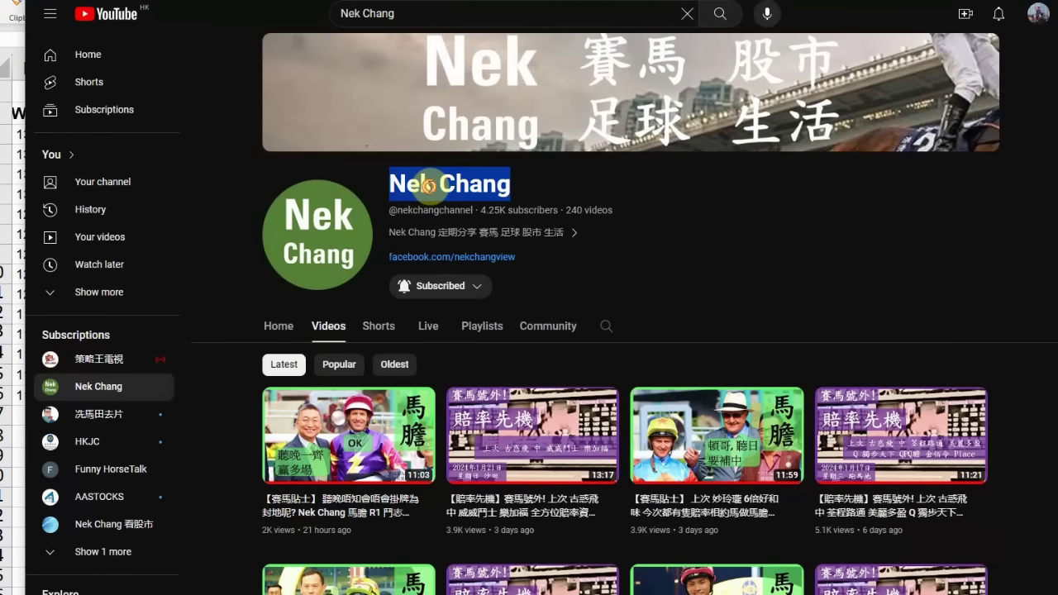
{"action": "left_click", "coordinate": [403, 286]}
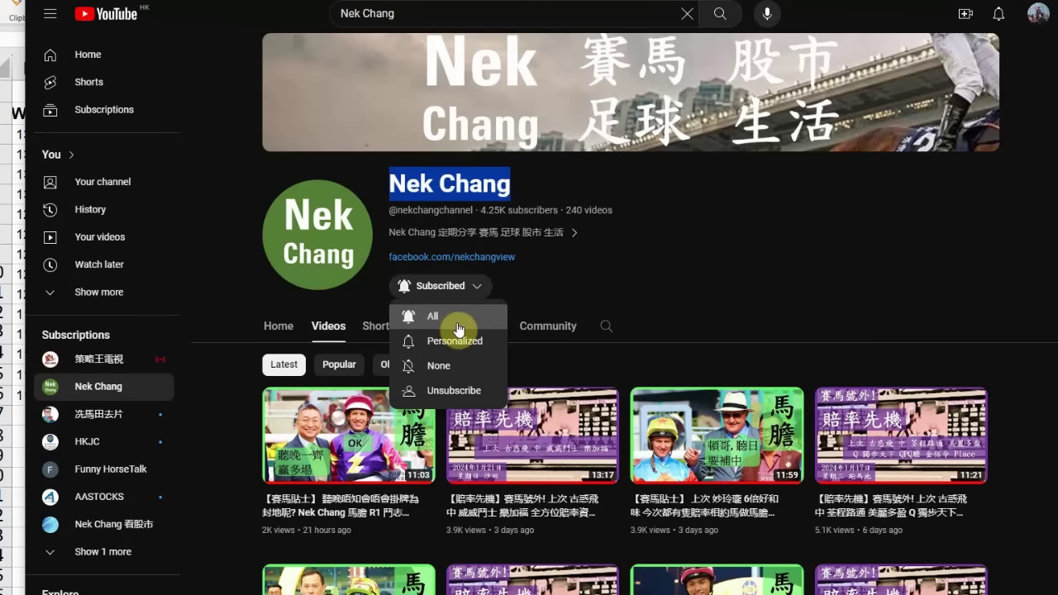
{"action": "left_click", "coordinate": [760, 238]}
{"action": "left_click", "coordinate": [730, 91]}
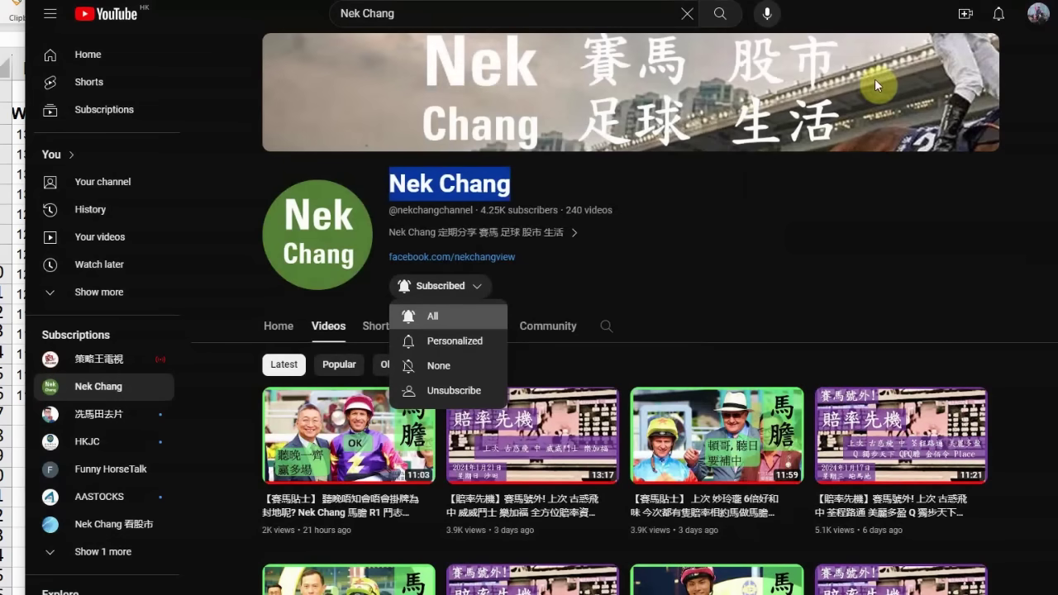